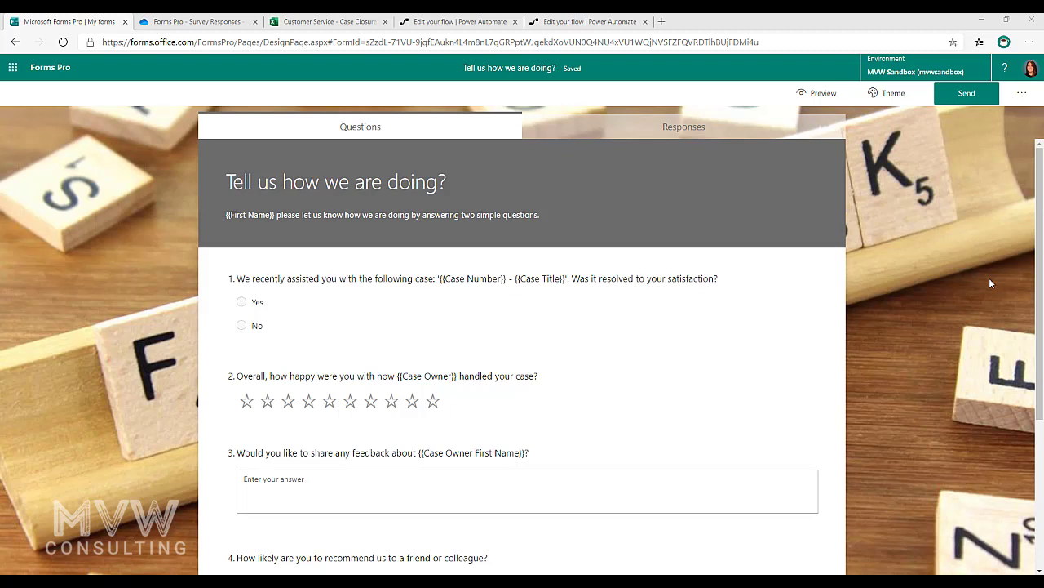
Step: Open the survey variables and add a new variable named Case Source
click(1022, 94)
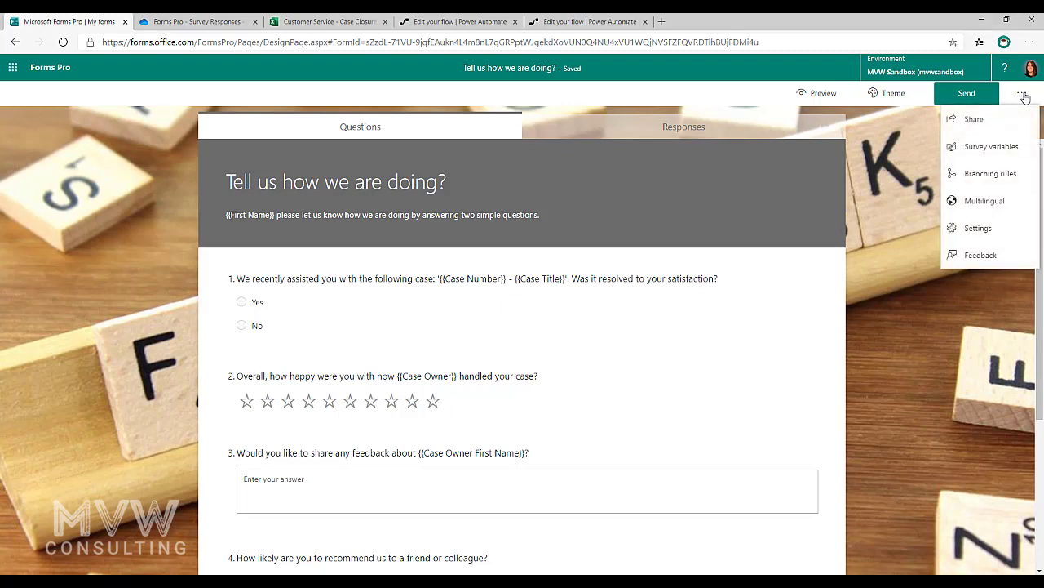
click(977, 147)
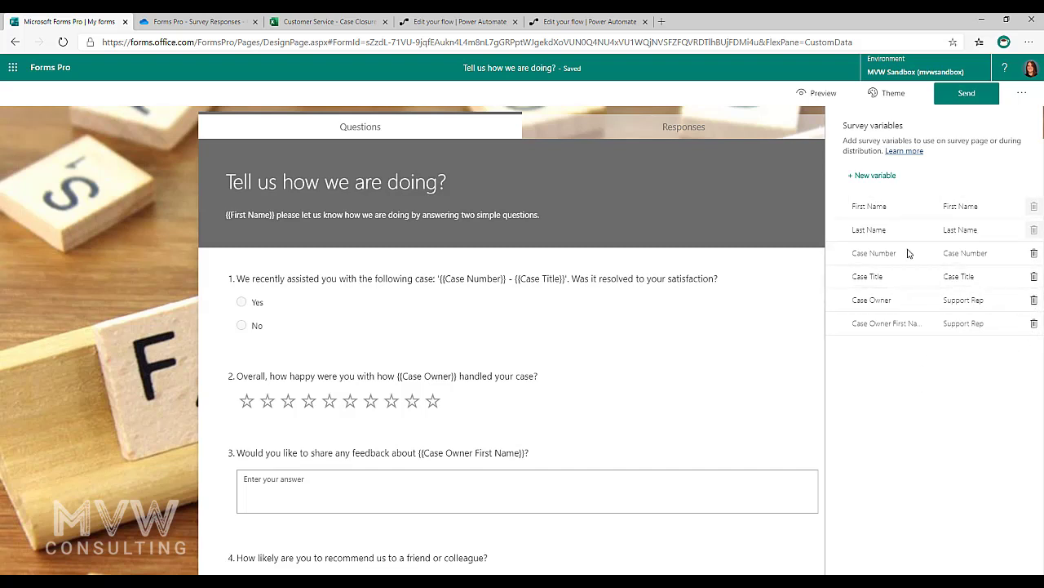
click(871, 177)
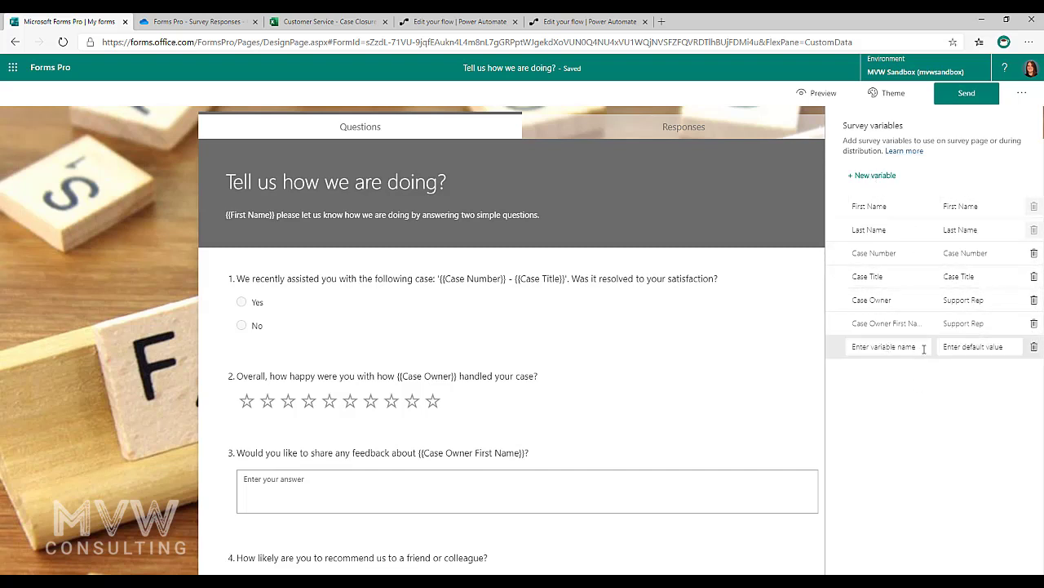
drag(914, 347, 853, 348)
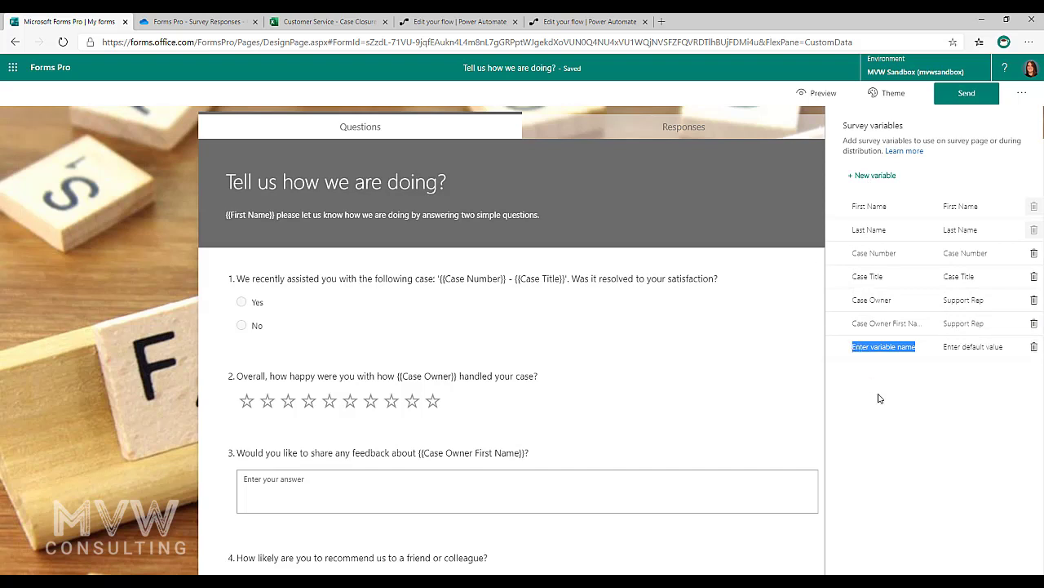
text(Case Source)
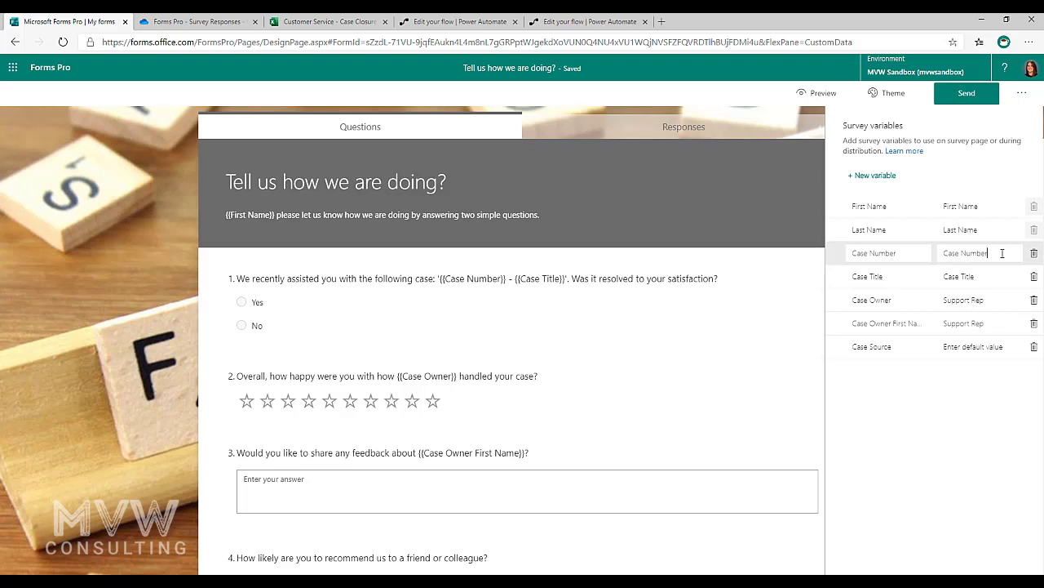
Step: Check the default values of the Case Number and Case Owner variables, delete the Case Source variable and close the survey variables
drag(999, 254, 941, 253)
click(981, 347)
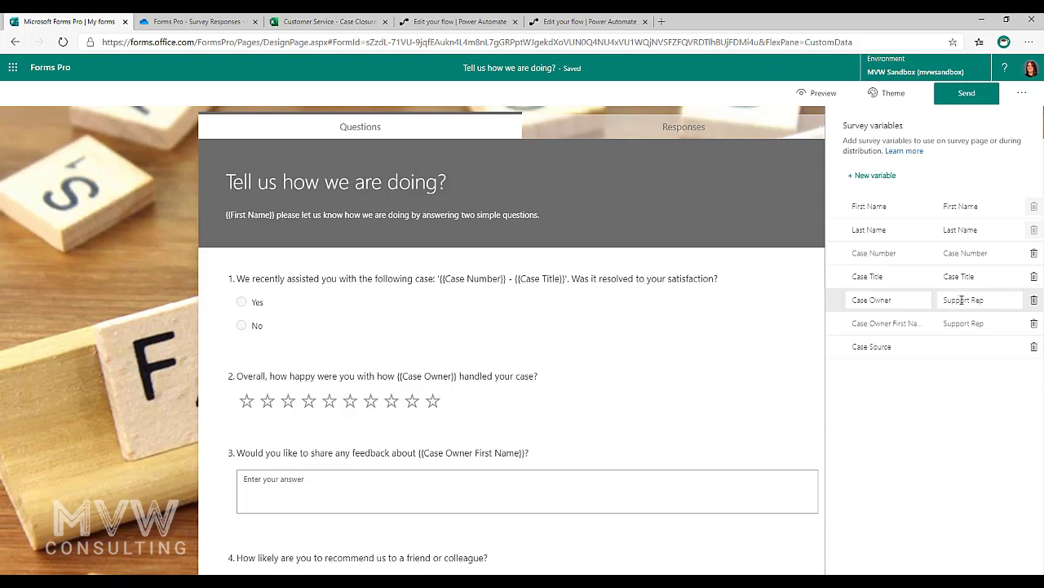
drag(987, 300, 940, 299)
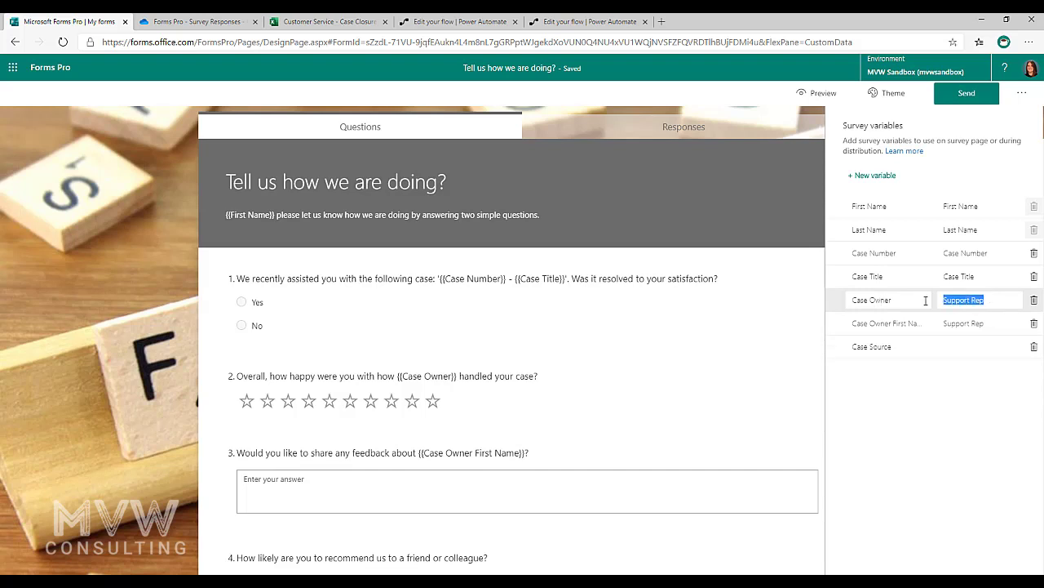
click(928, 405)
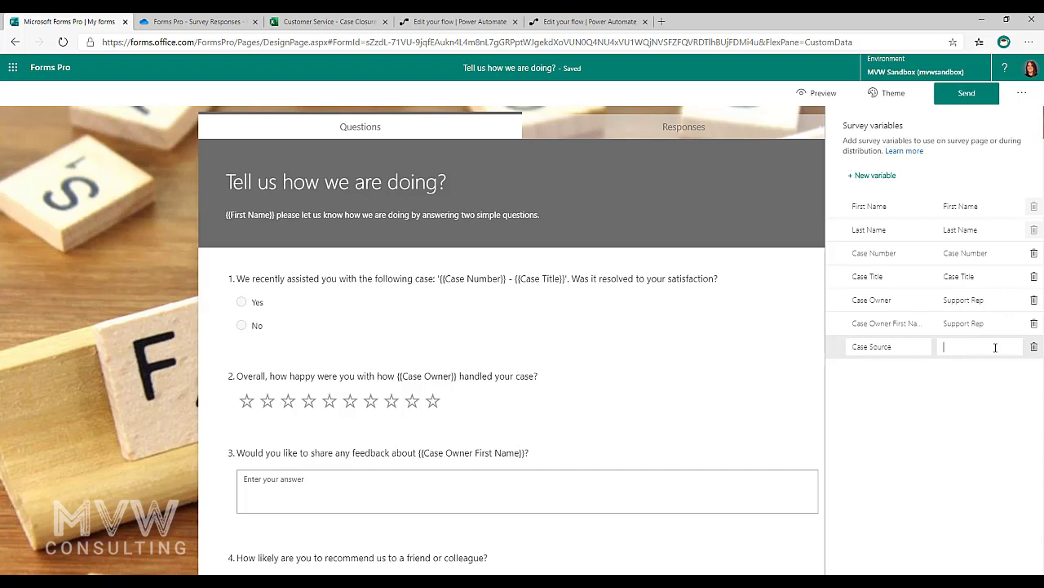
click(1033, 348)
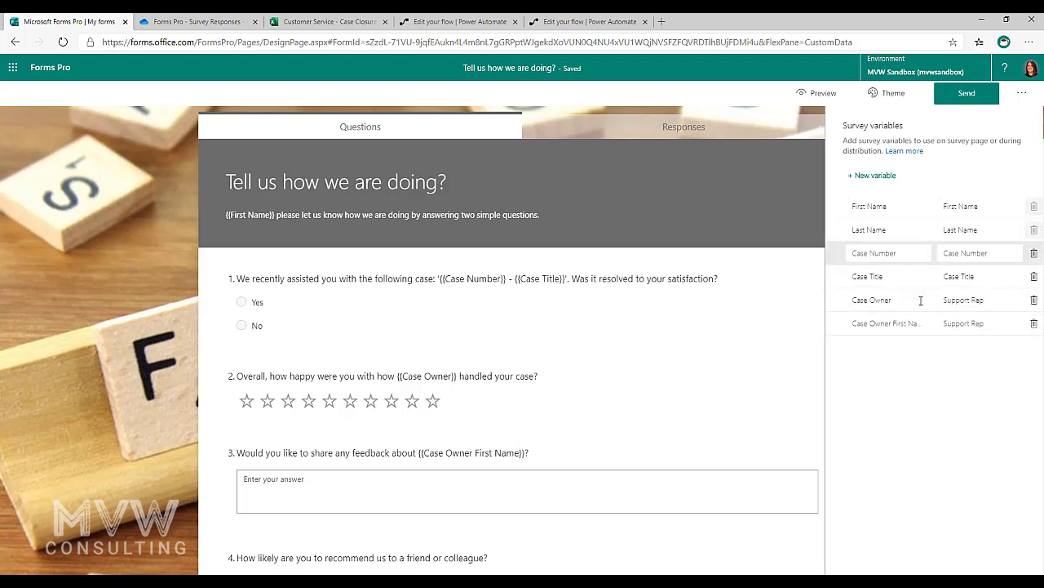
click(164, 338)
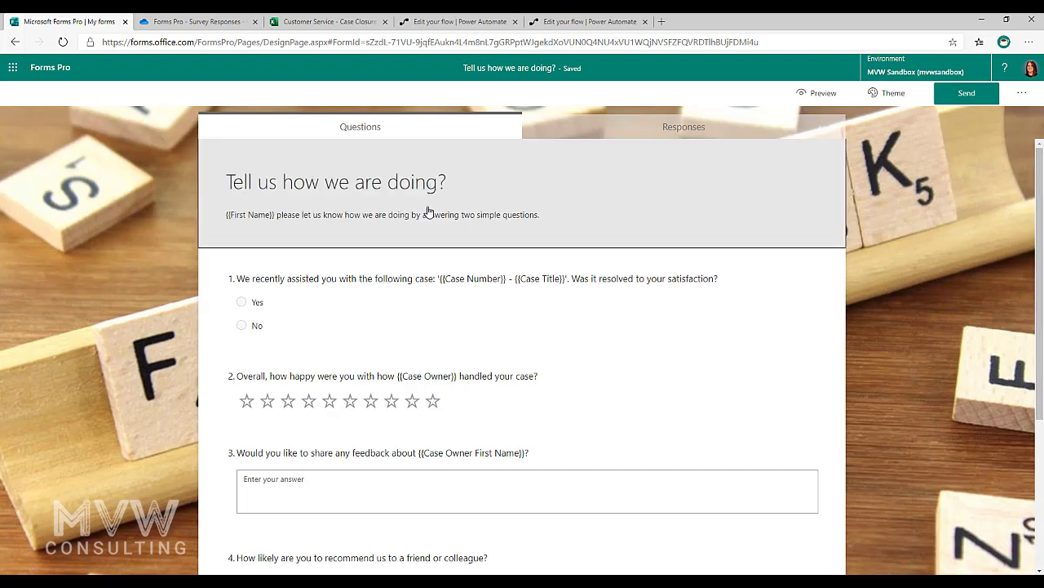
Step: Remove the {{First Name}} placeholder from the start of the survey description
click(424, 214)
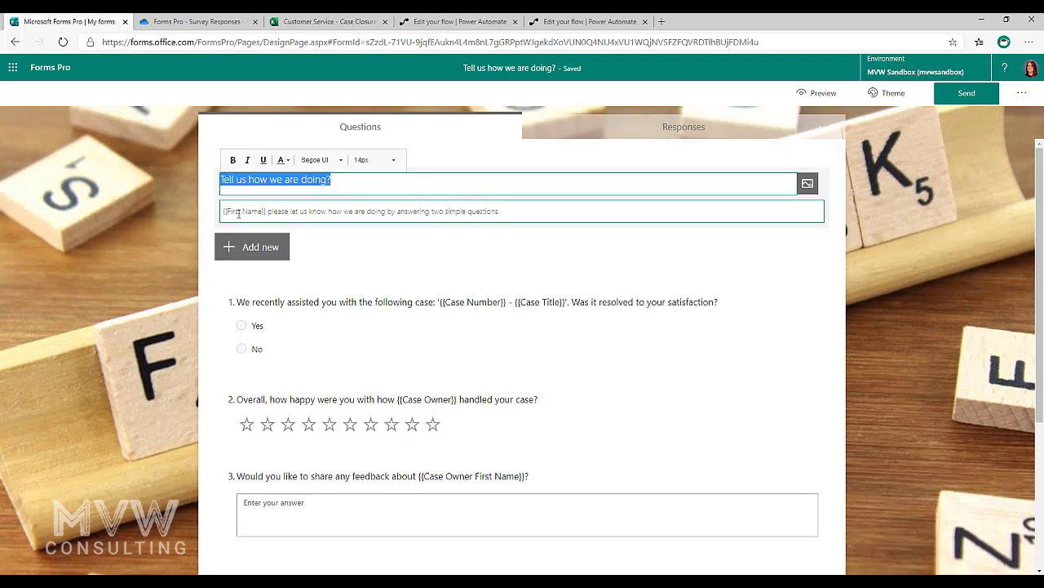
triple_click(270, 211)
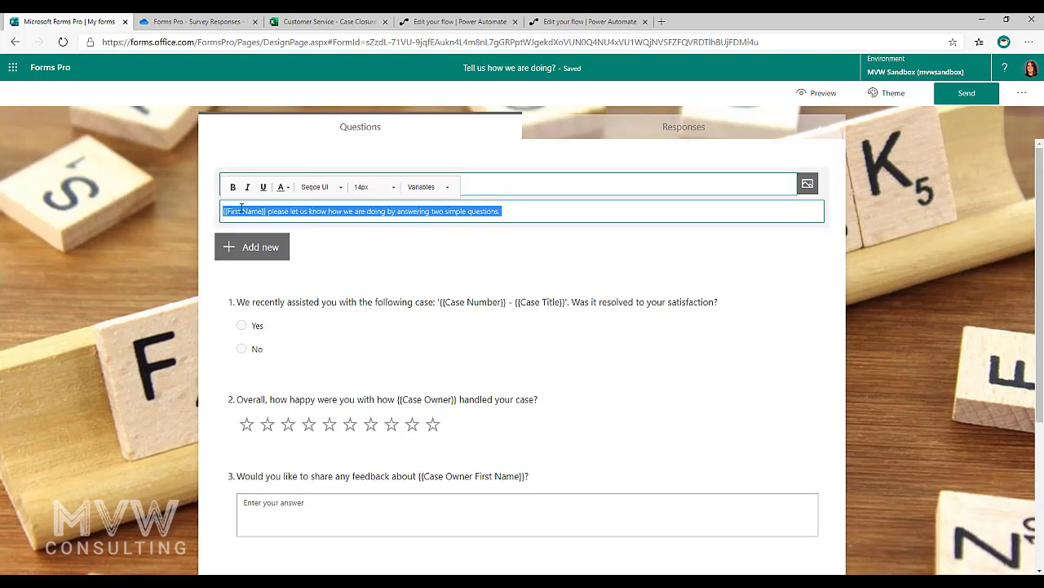
click(266, 211)
drag(266, 211, 197, 216)
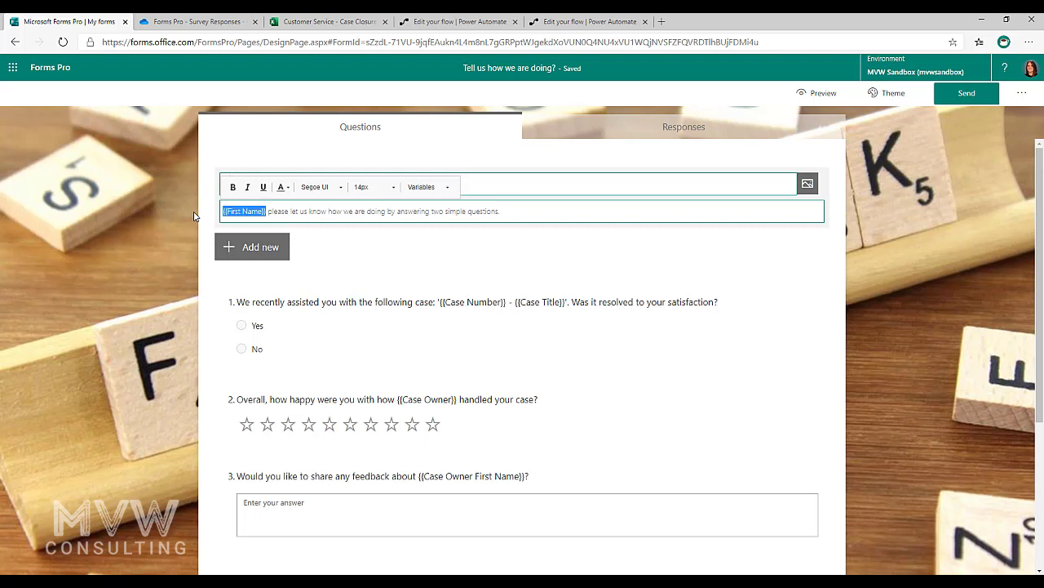
key(BackSpace)
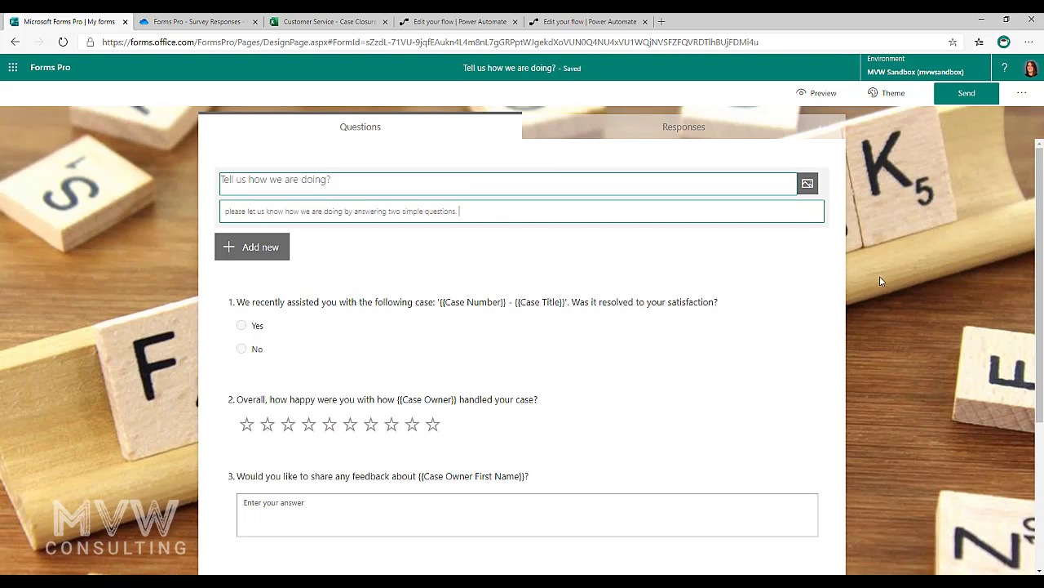
Step: Insert the First Name variable at the start of the survey description, followed by a comma
click(880, 275)
click(228, 216)
click(226, 214)
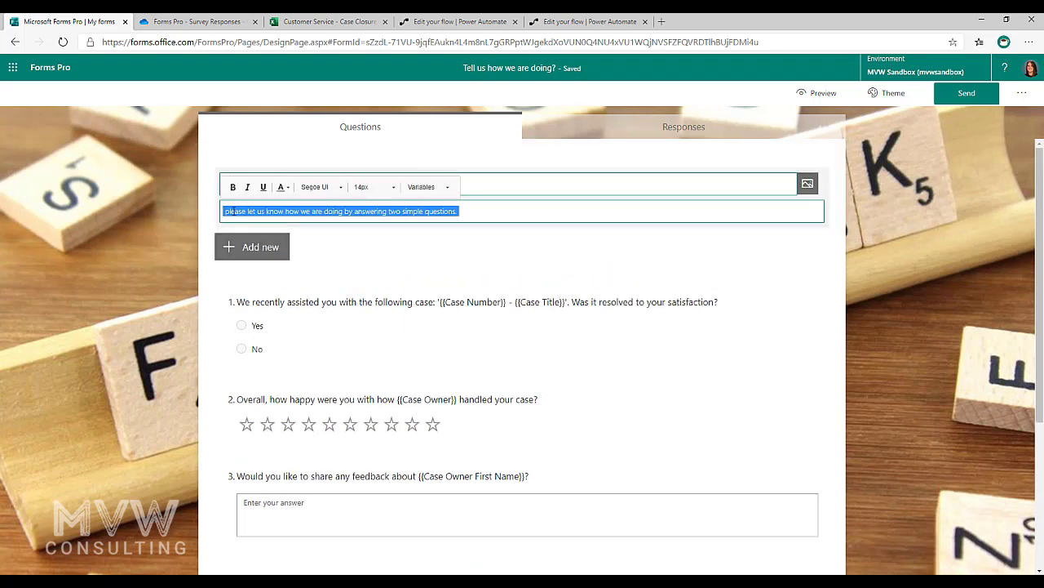
key(Home)
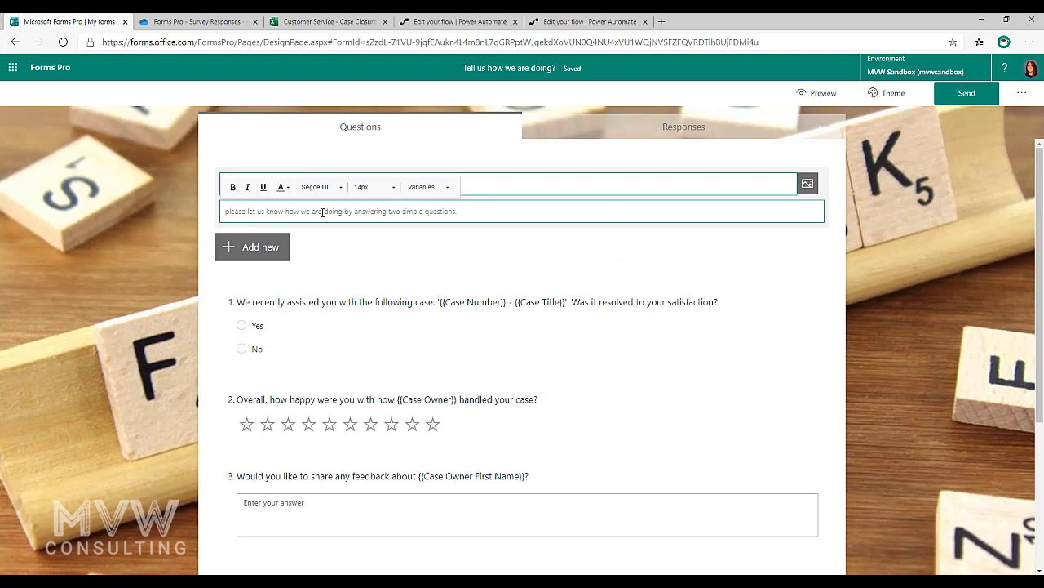
click(438, 188)
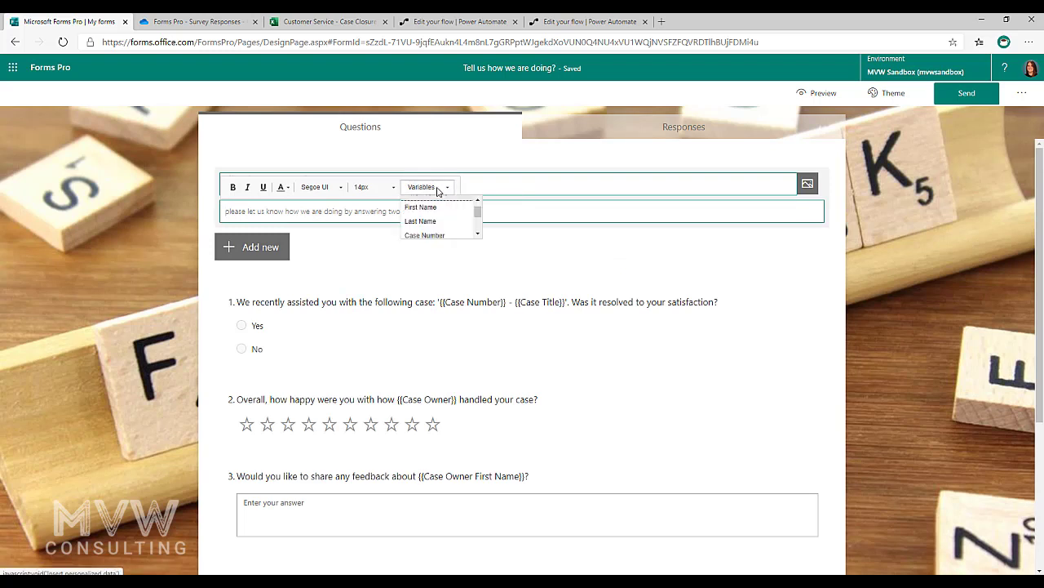
click(421, 207)
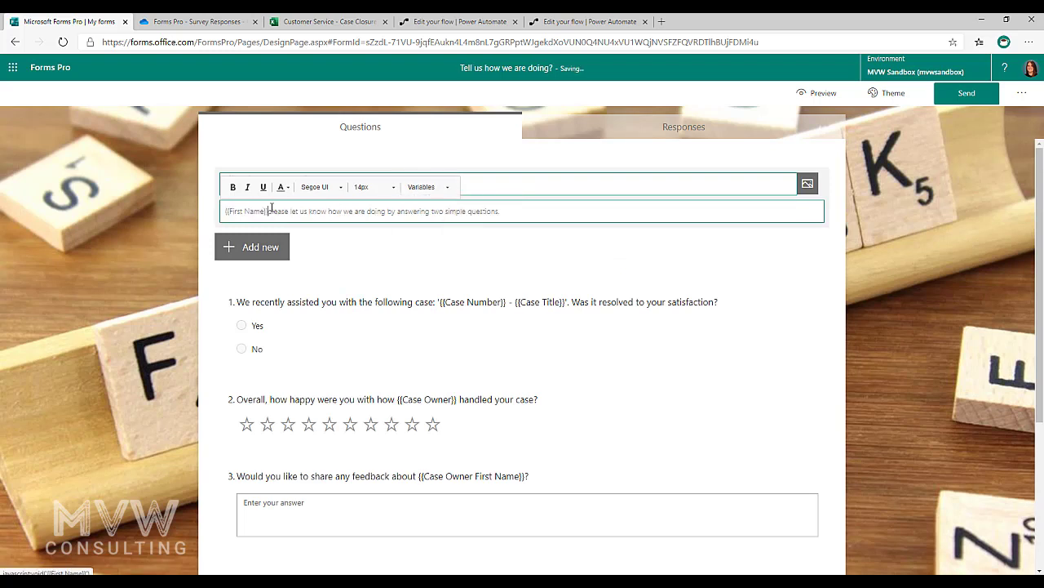
text(,)
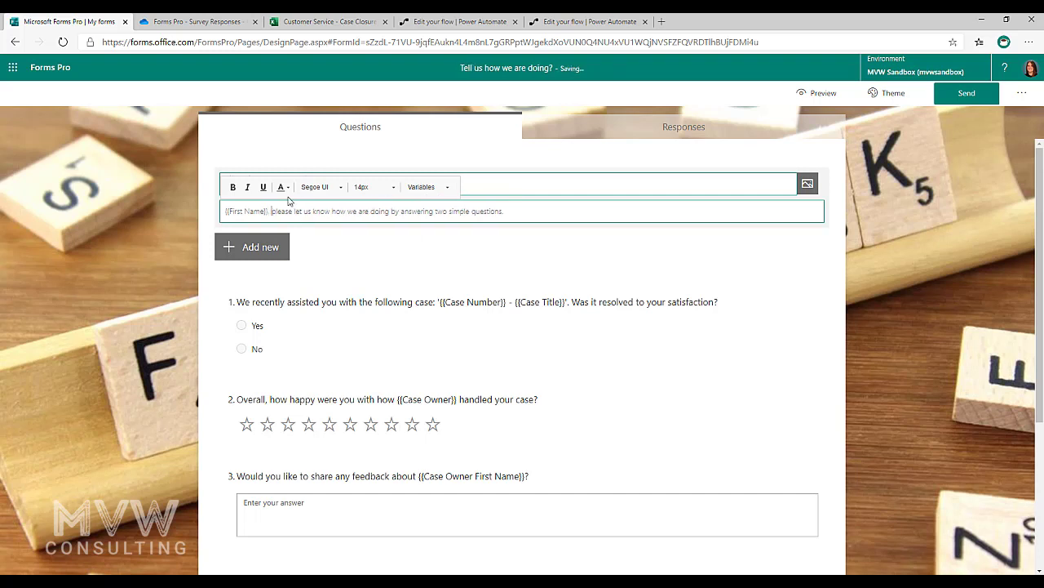
click(902, 260)
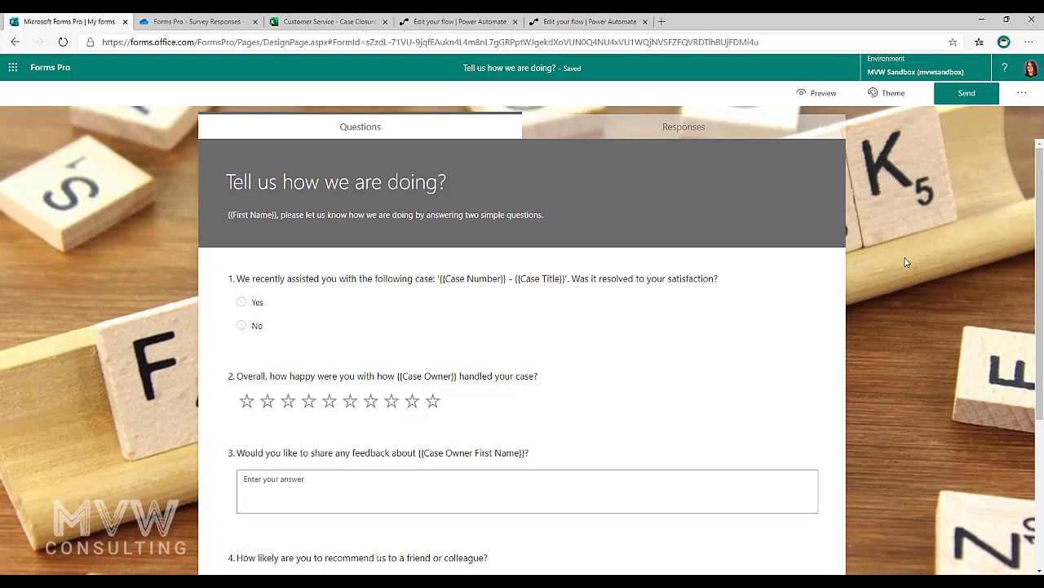
Step: Review the variables used in the survey questions and those available for the title of question 1
scroll(344, 258, down, 2)
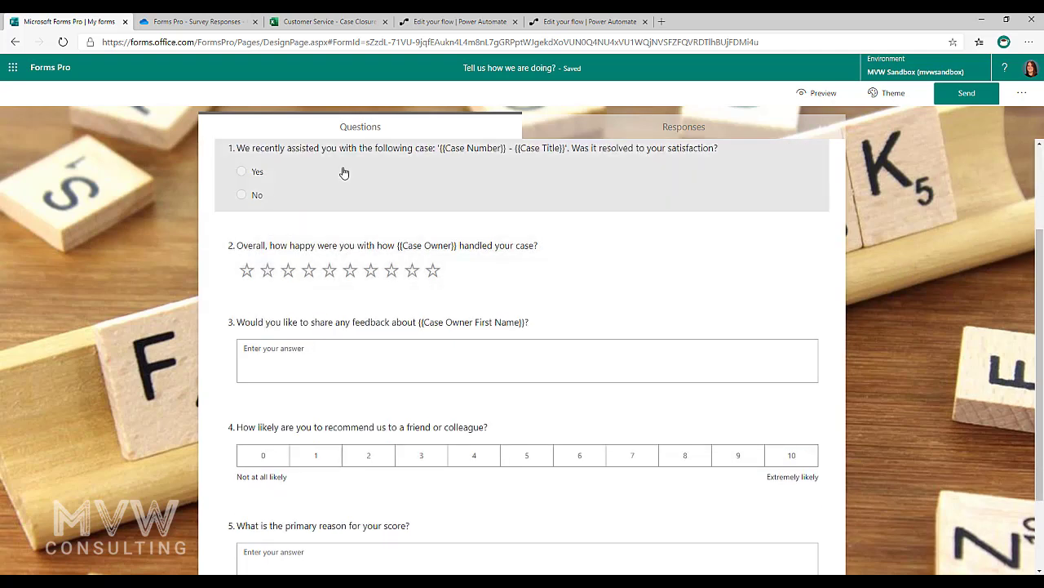
scroll(343, 170, up, 1)
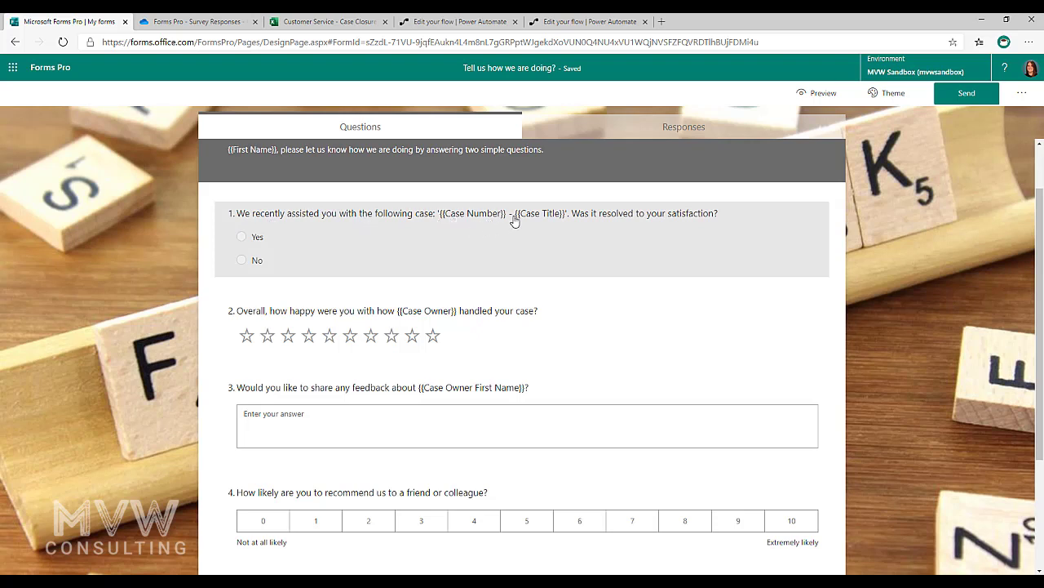
click(552, 227)
triple_click(490, 239)
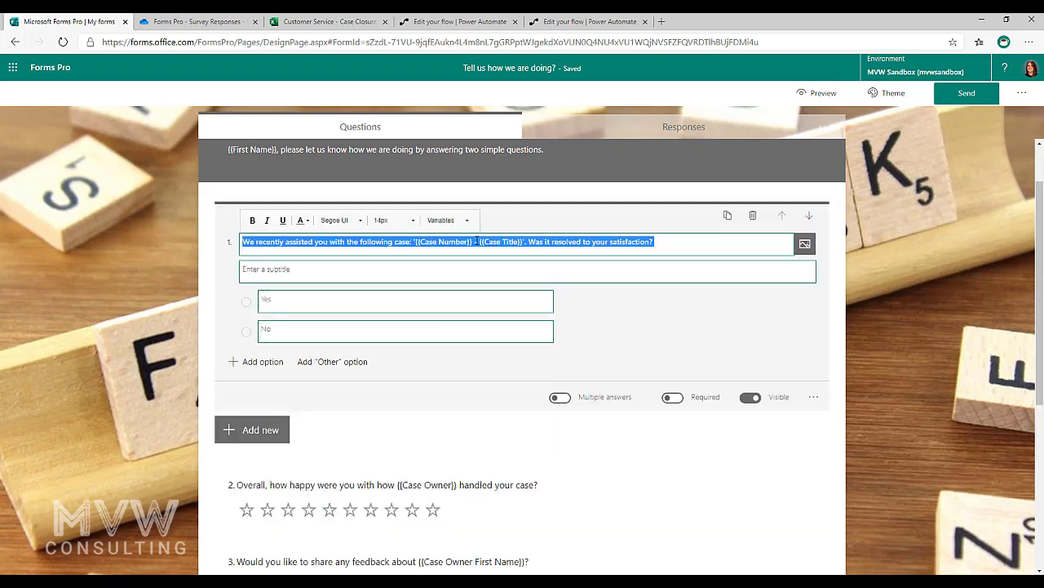
click(469, 220)
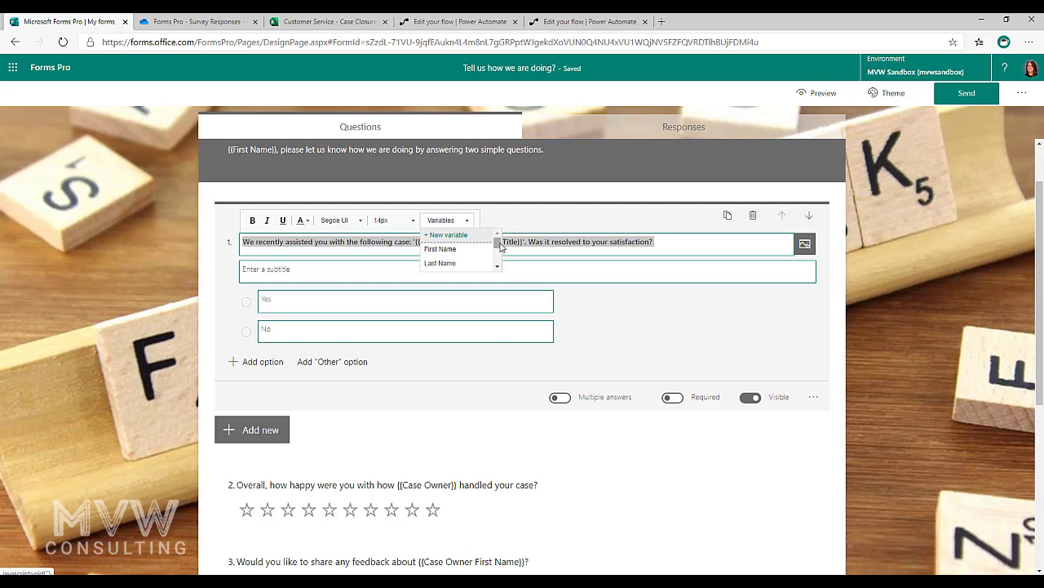
drag(500, 247, 498, 262)
click(865, 288)
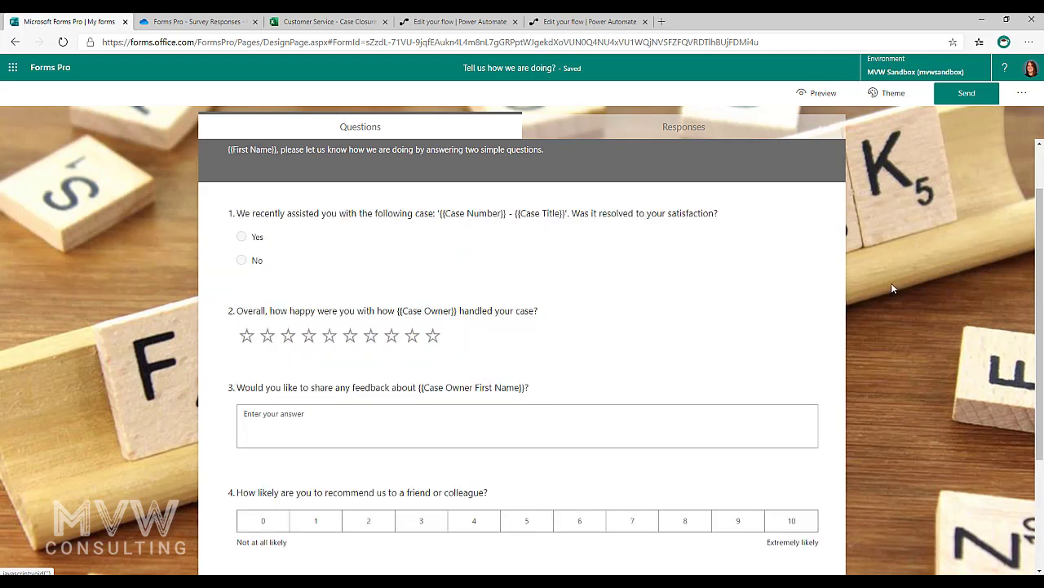
scroll(898, 288, up, 1)
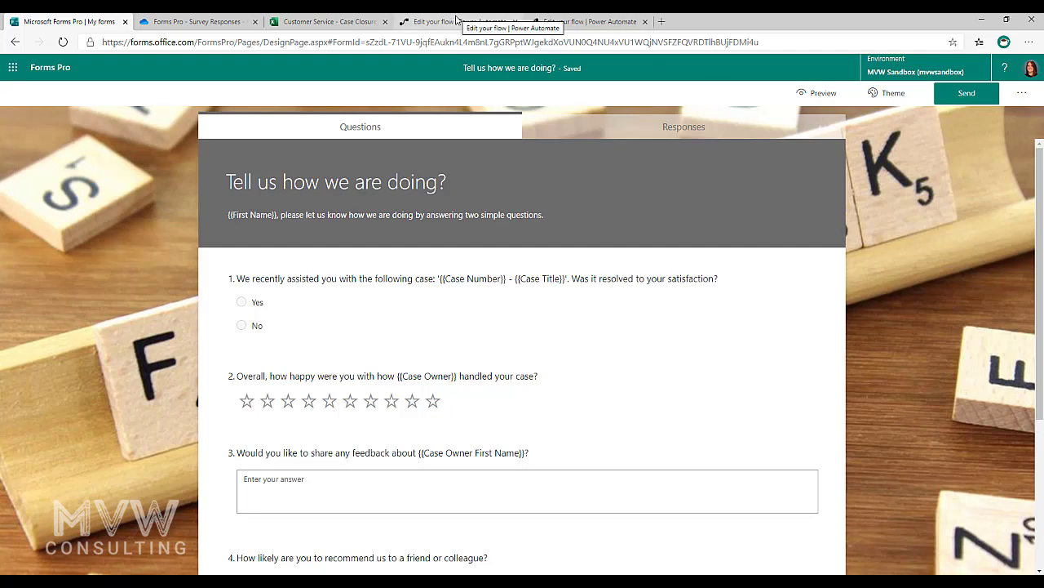
Step: Switch to the Case Closure Survey flow in Power Automate and inspect the Get Contact From Case, Get User From Case and Create an invitation actions
click(457, 21)
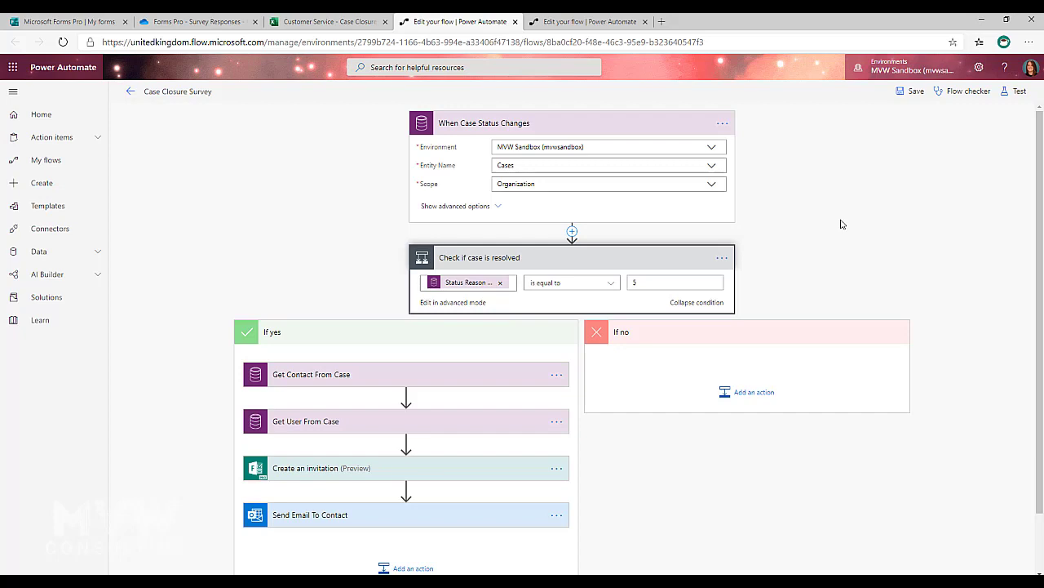
scroll(641, 247, down, 1)
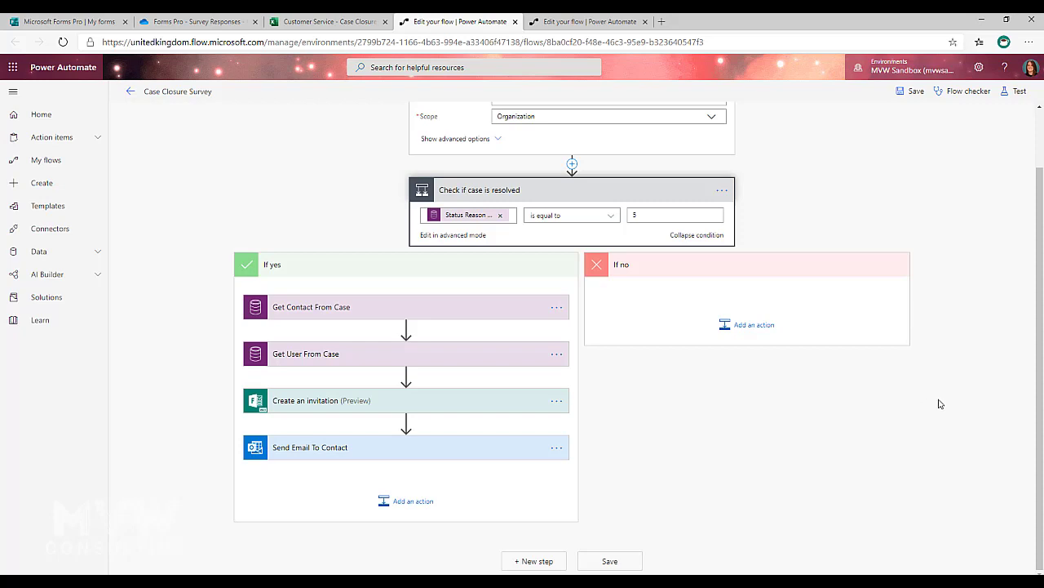
click(346, 317)
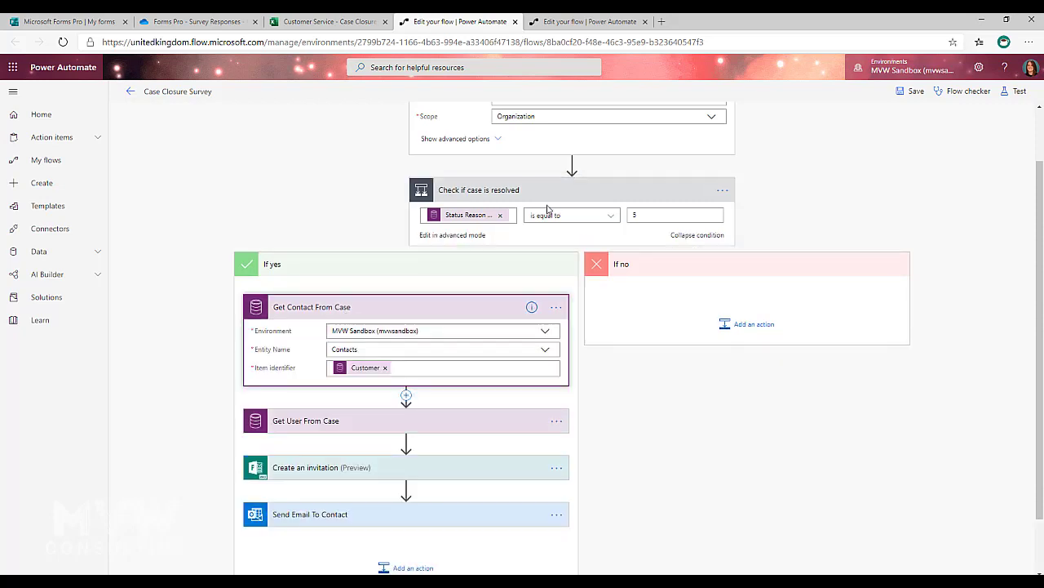
click(335, 419)
scroll(740, 412, down, 2)
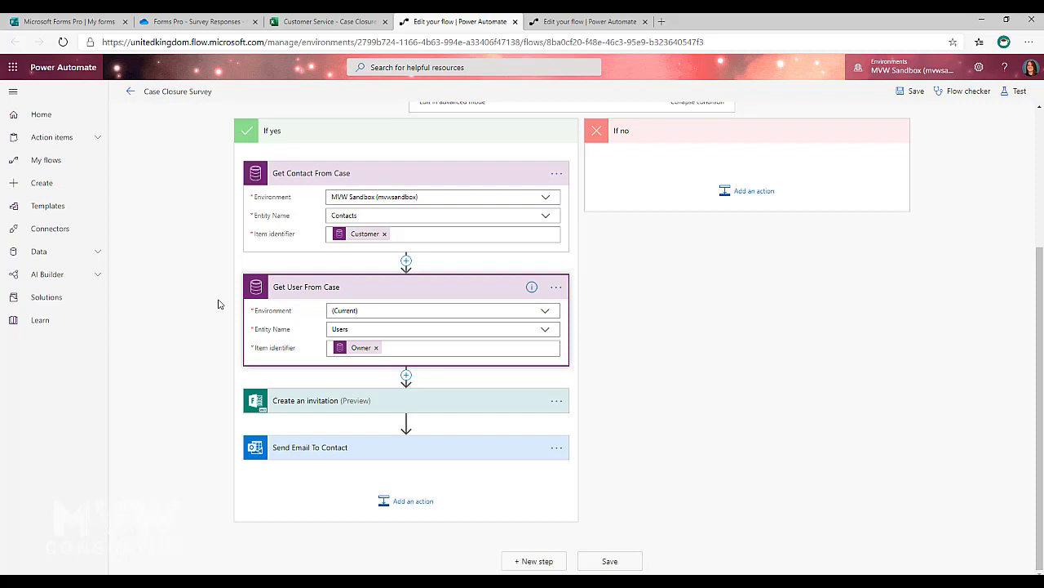
click(331, 403)
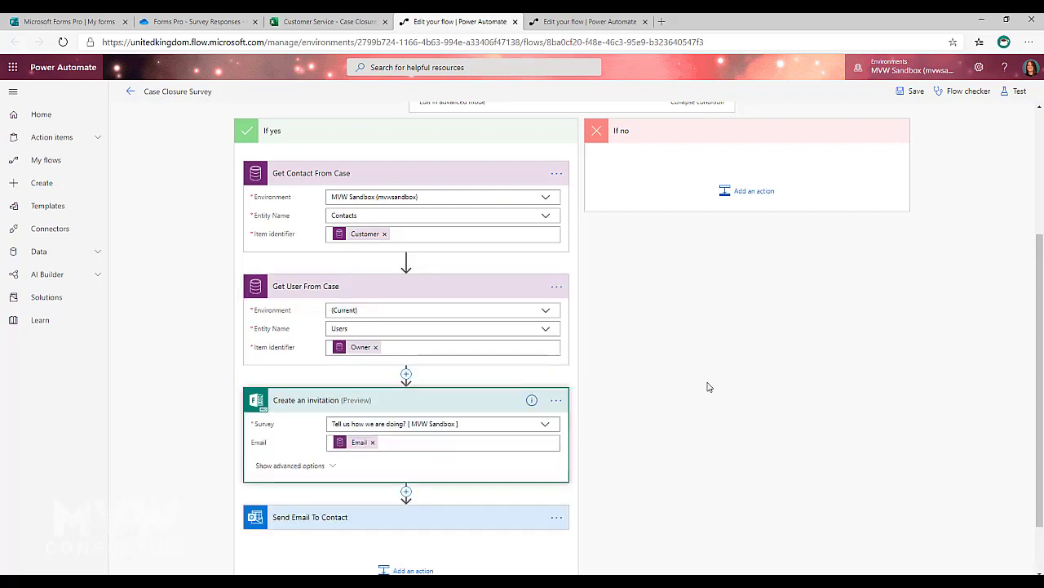
scroll(709, 387, down, 1)
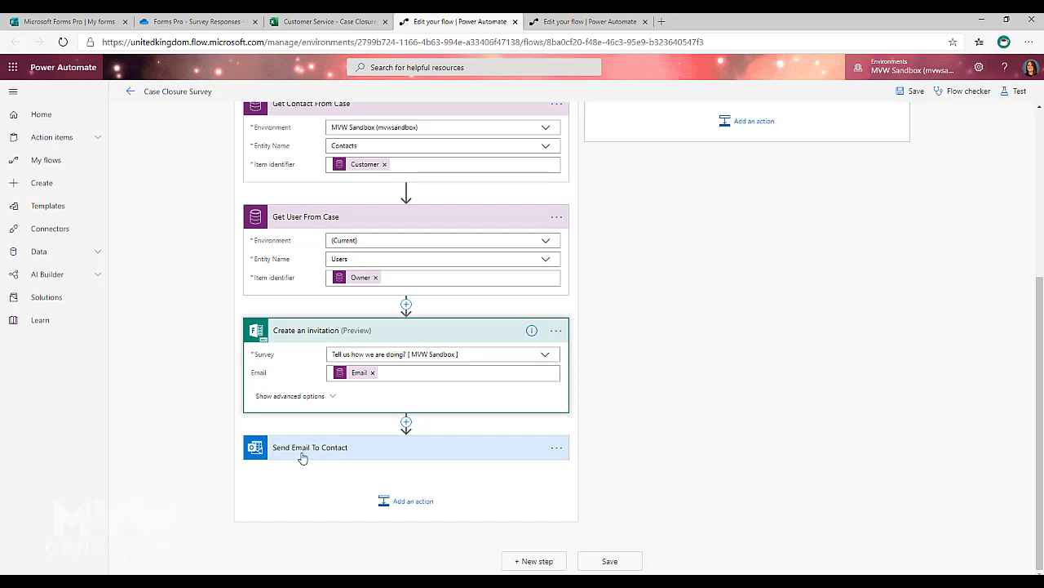
Step: Show the advanced options of the Create an invitation action and examine how the contact and case fields are mapped
click(309, 397)
scroll(743, 359, down, 1)
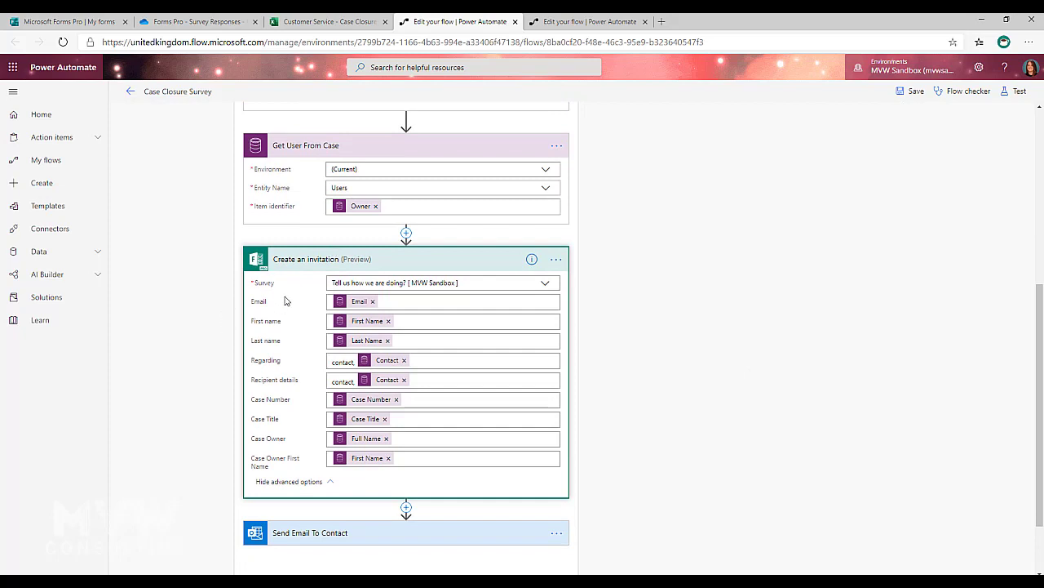
mouse_move(349, 304)
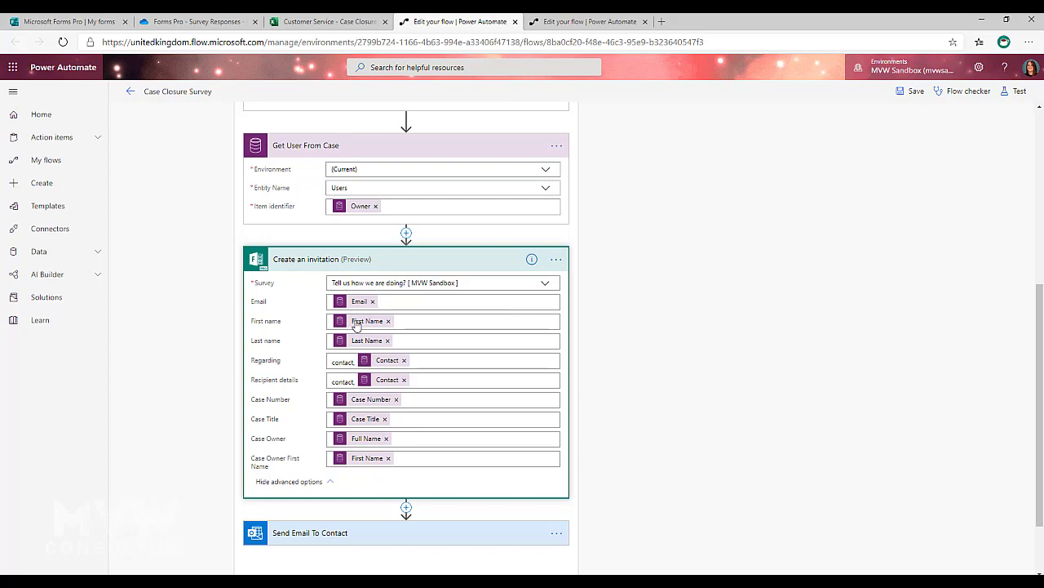
mouse_move(357, 343)
mouse_move(524, 377)
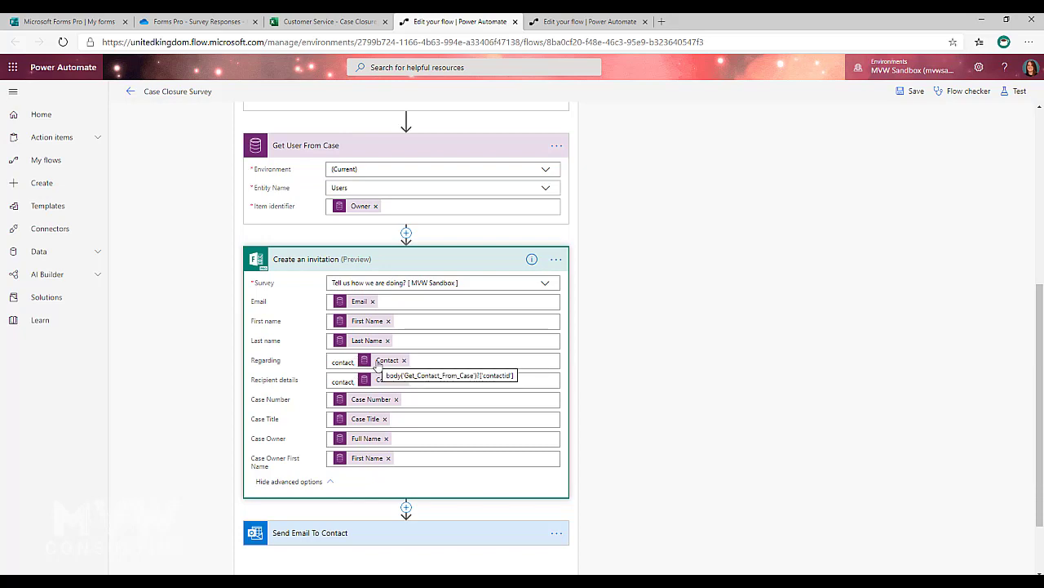
Step: Review the case field mappings of Create an invitation, and expand Send Email To Contact to examine its body and Invitation link
scroll(679, 372, down, 1)
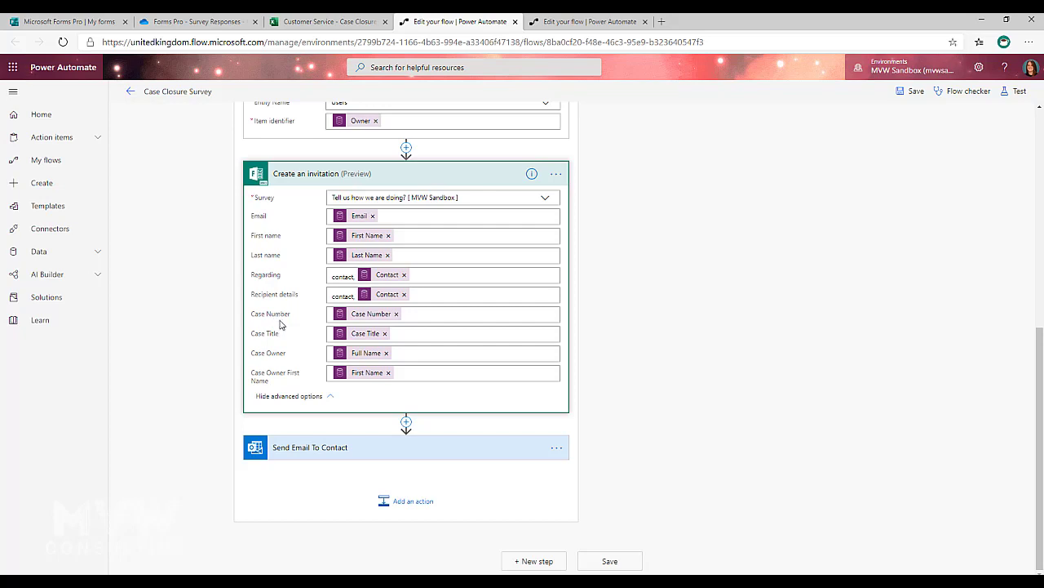
mouse_move(372, 318)
click(322, 455)
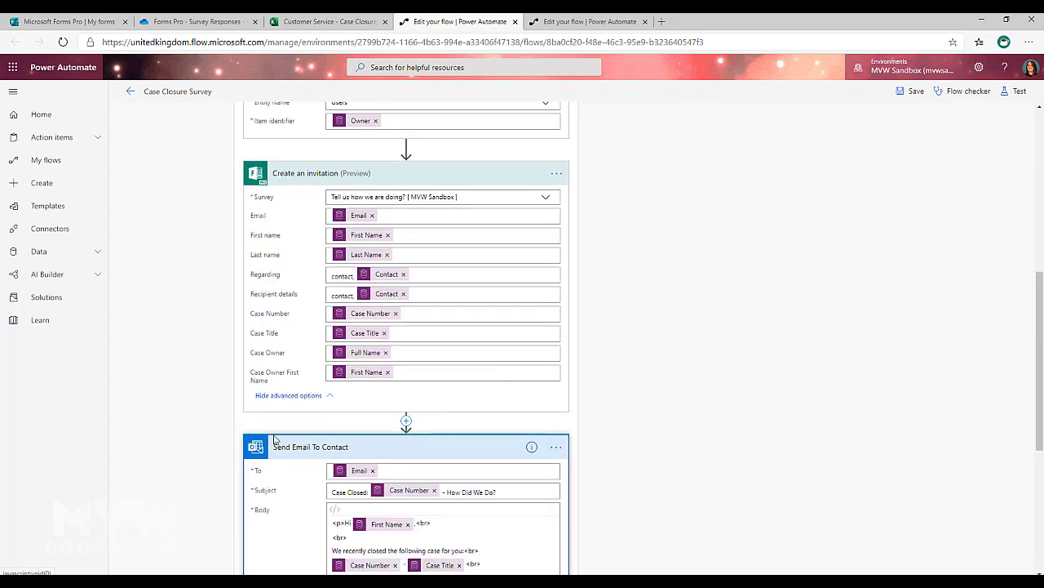
scroll(344, 288, down, 3)
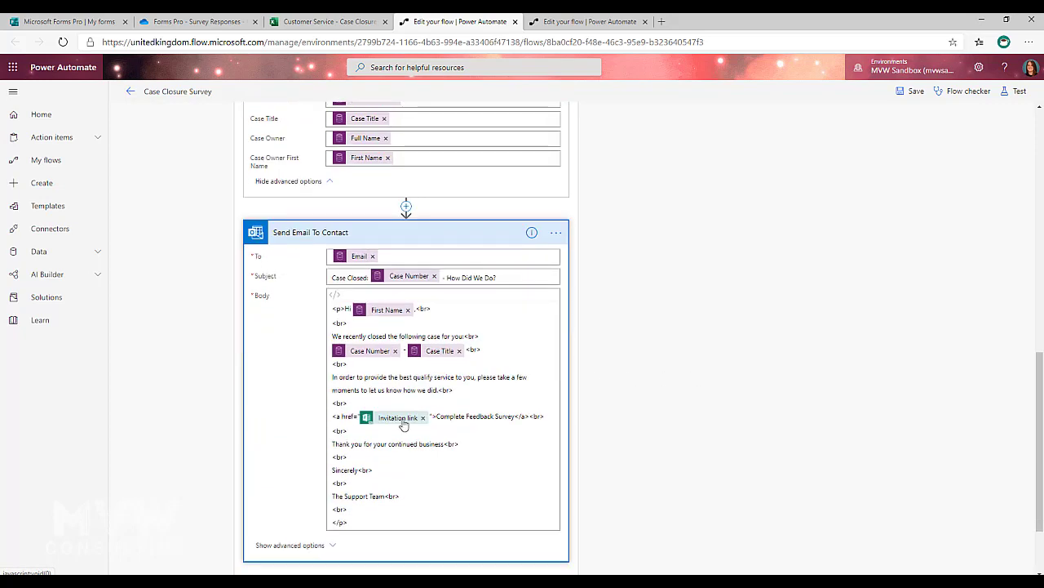
mouse_move(400, 422)
scroll(806, 410, up, 8)
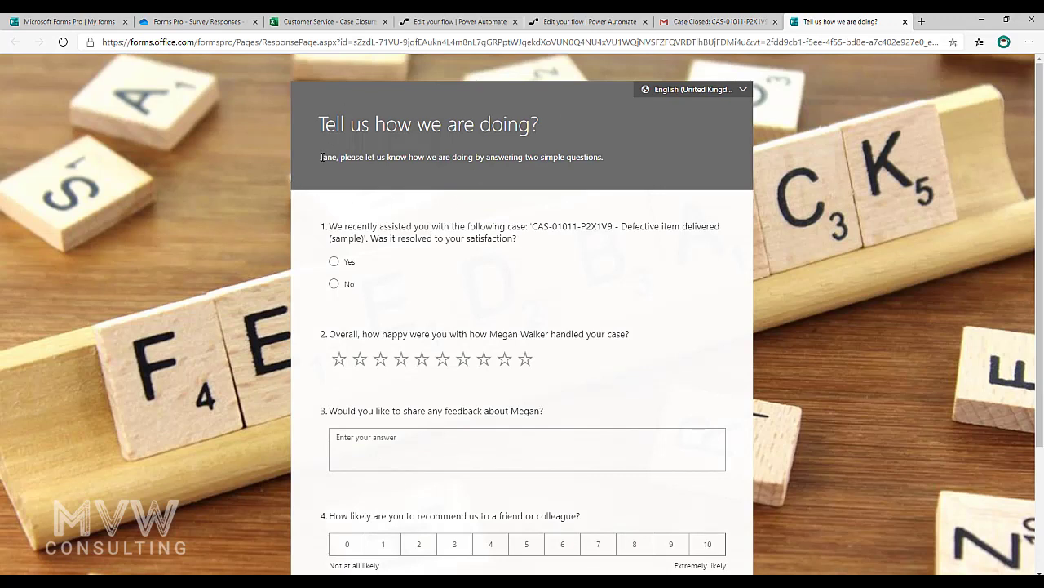
Step: Examine the received survey for the filled-in respondent first name, case title, case owner's full name and case owner's first name
drag(321, 157, 337, 158)
drag(532, 231, 362, 239)
scroll(741, 256, down, 2)
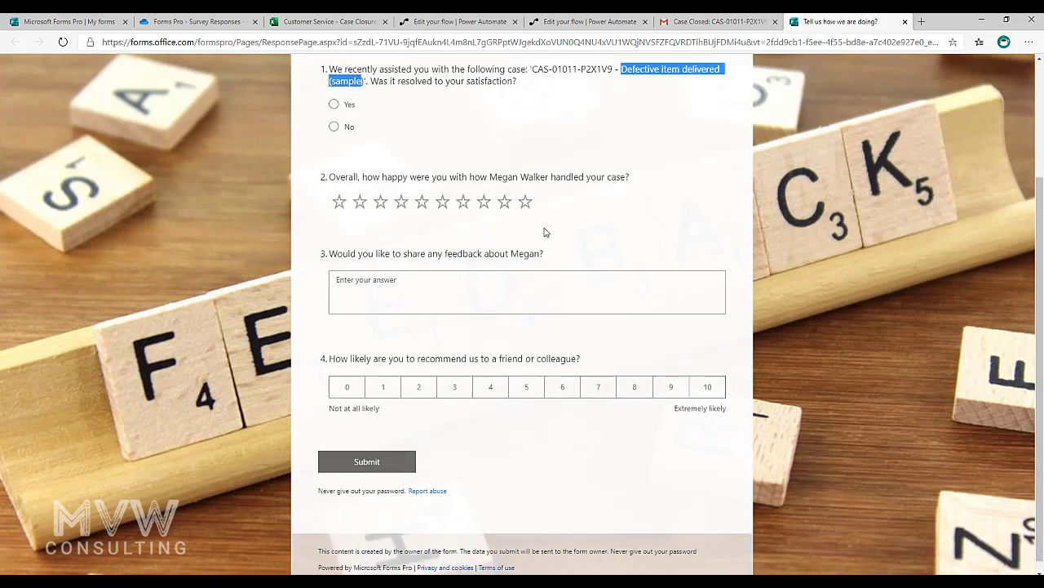
click(492, 177)
drag(491, 177, 549, 177)
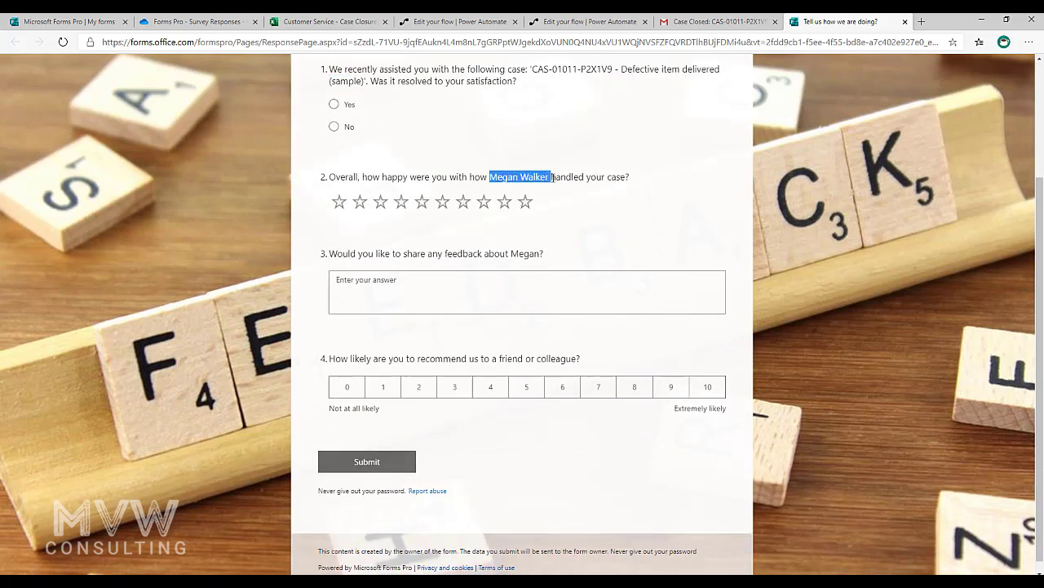
drag(510, 254, 543, 255)
click(837, 263)
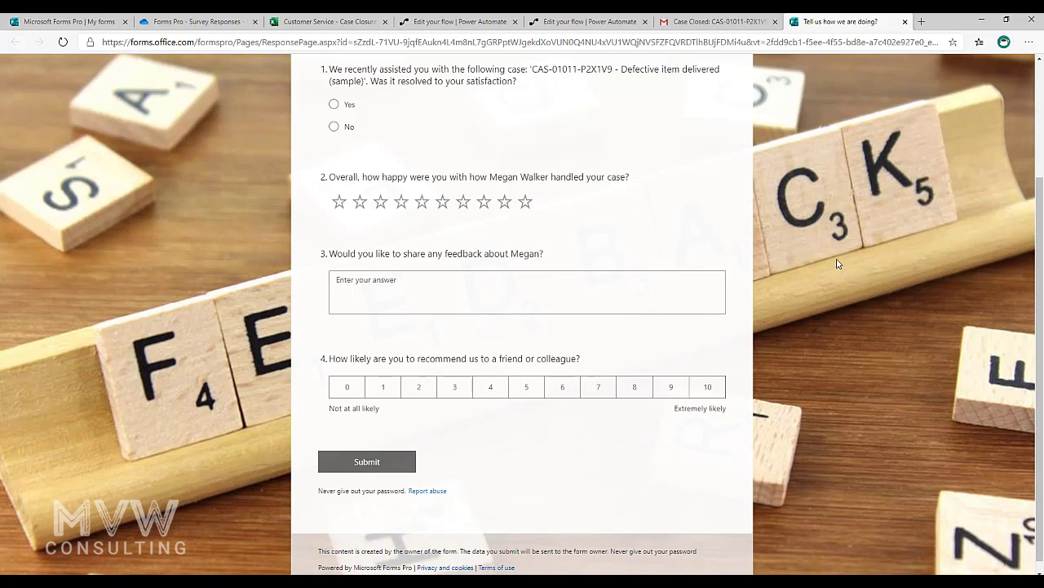
scroll(836, 263, up, 2)
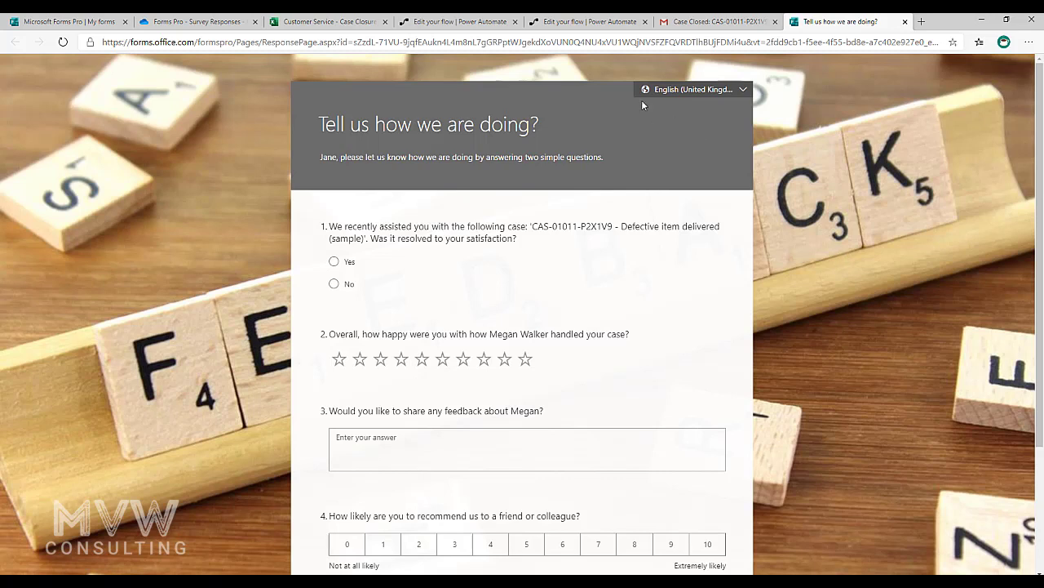
Step: Switch to the Case Closure Response flow in Power Automate and inspect the New Survey Response Received trigger and the Get Survey It's From action
click(604, 26)
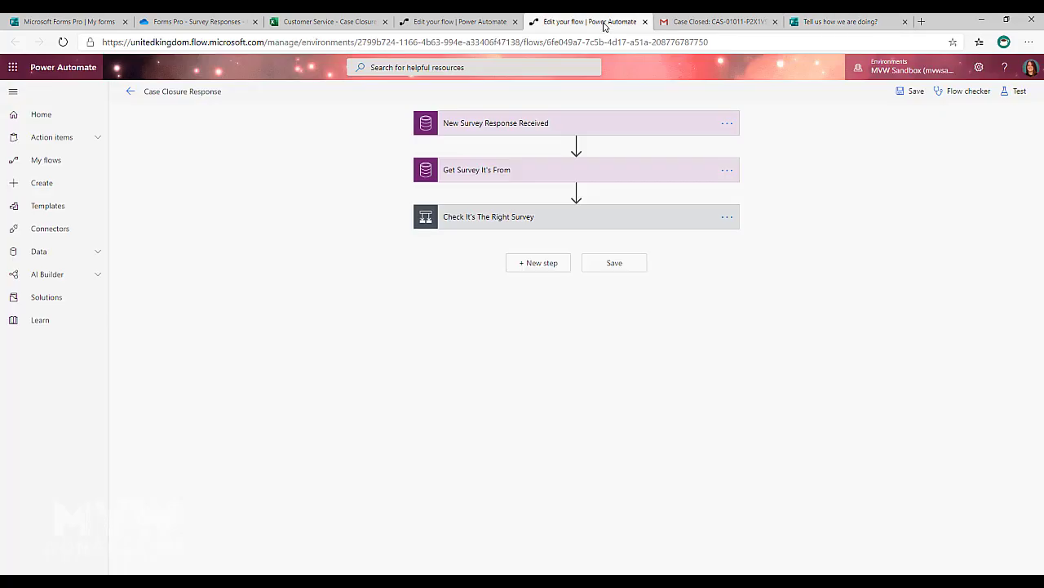
click(496, 123)
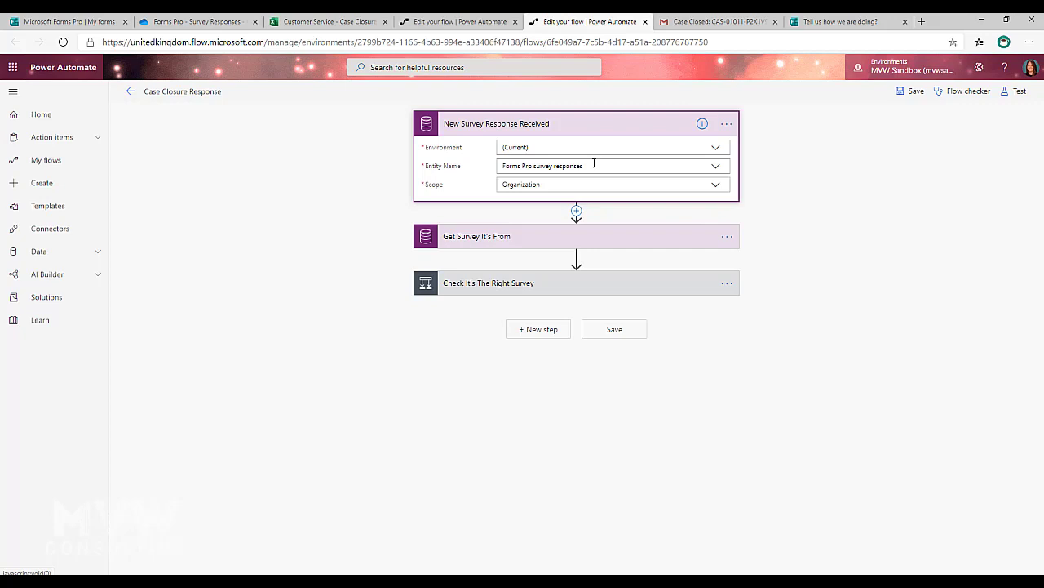
click(502, 237)
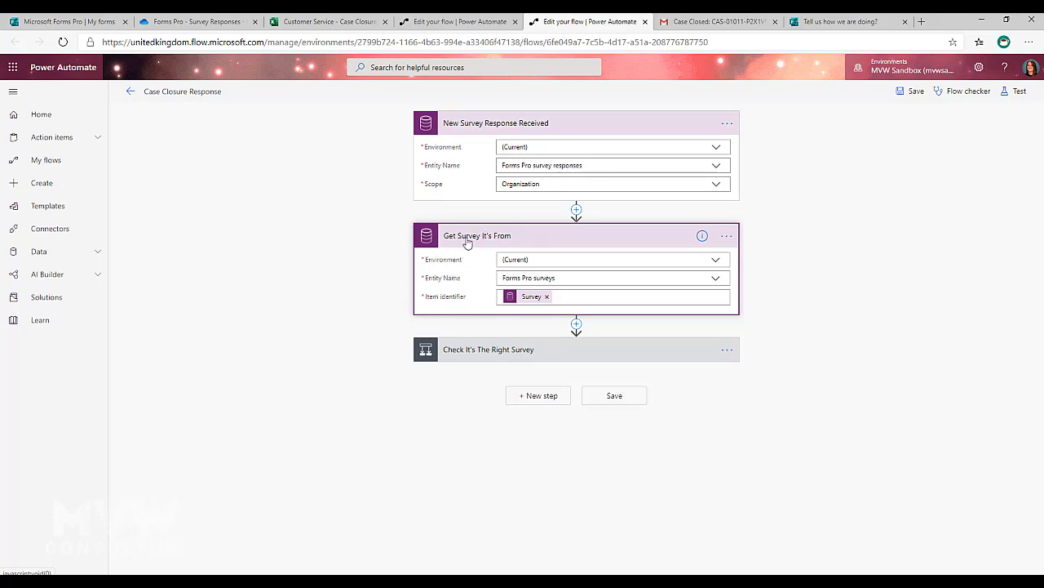
mouse_move(507, 300)
Step: Expand the Check It's The Right Survey condition and examine the survey name it compares against
click(488, 357)
scroll(653, 343, down, 1)
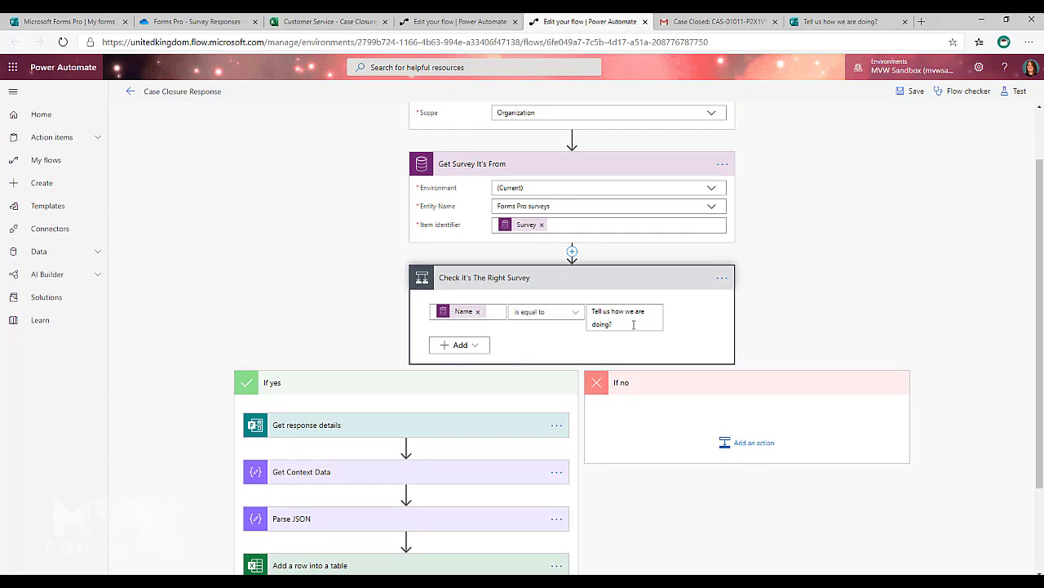
triple_click(593, 317)
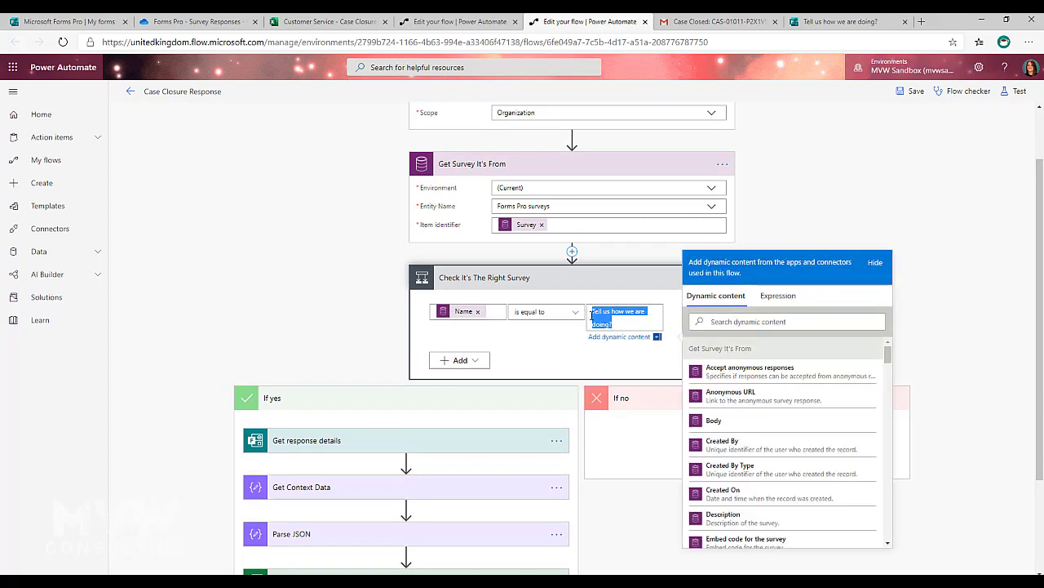
click(324, 302)
Step: Inspect the available forms and the Response Id expression of Get response details, and collapse the action again
scroll(280, 321, down, 2)
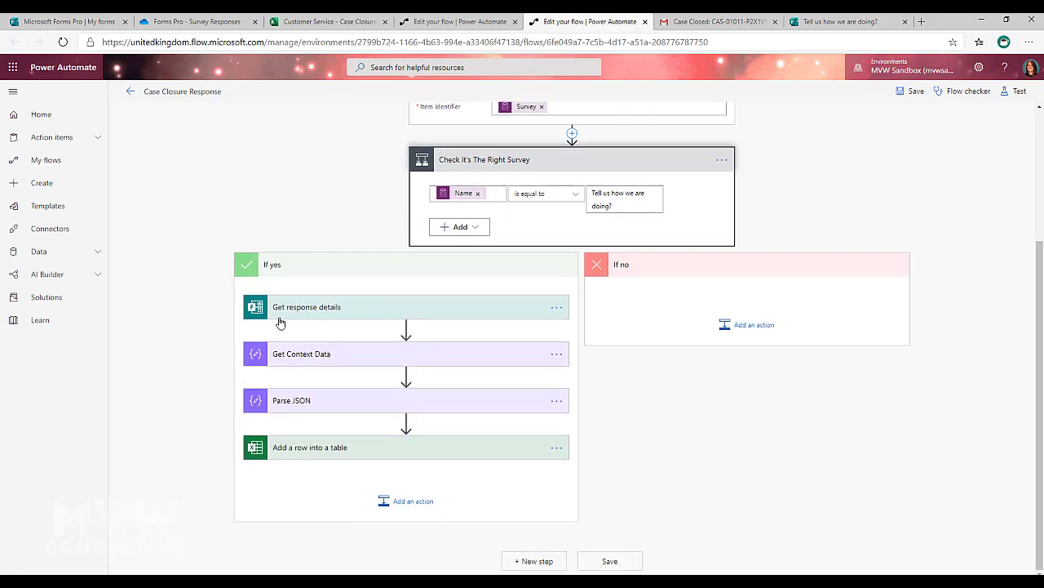
click(424, 307)
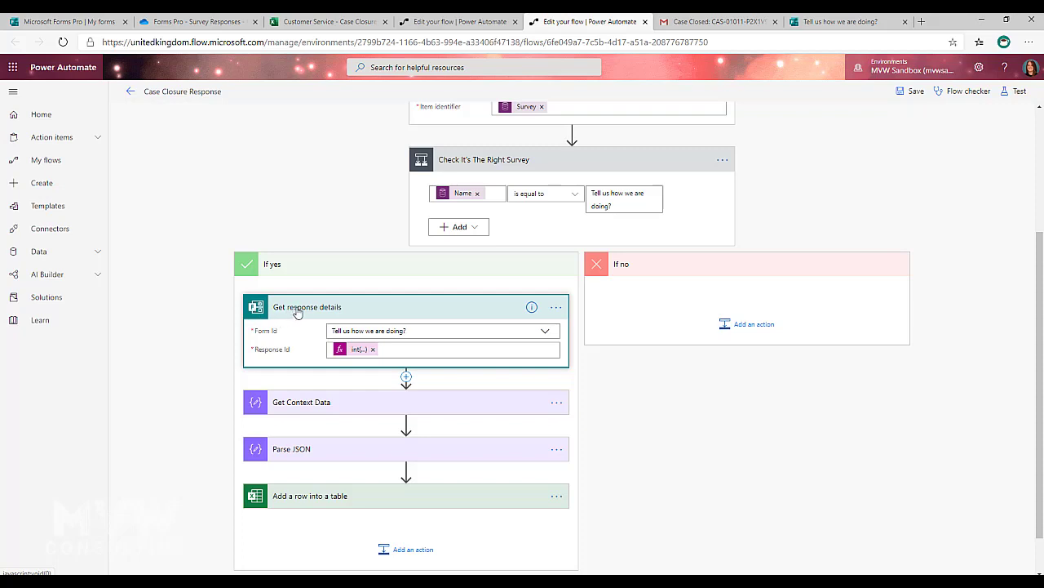
click(544, 332)
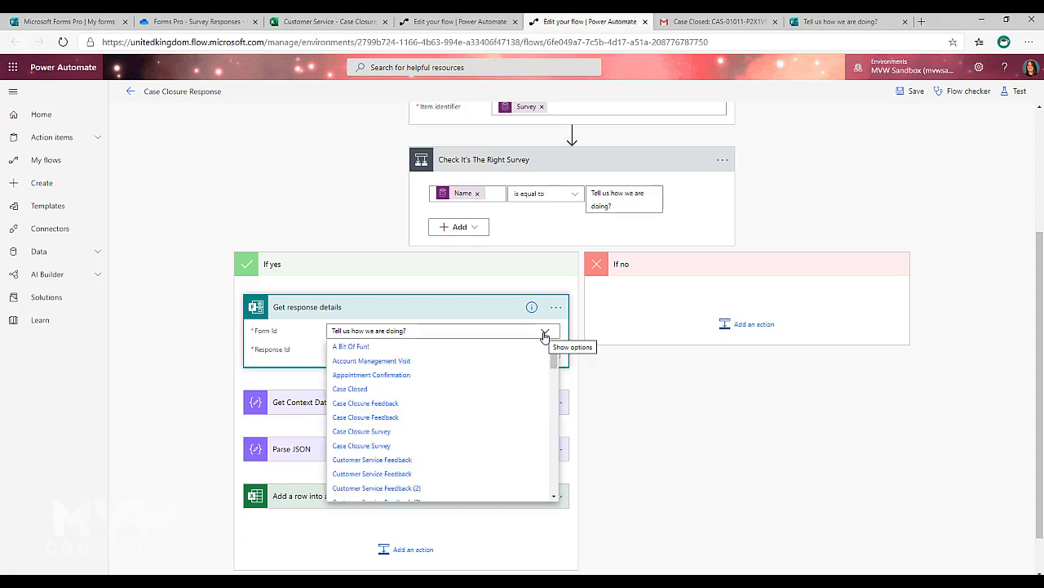
click(620, 384)
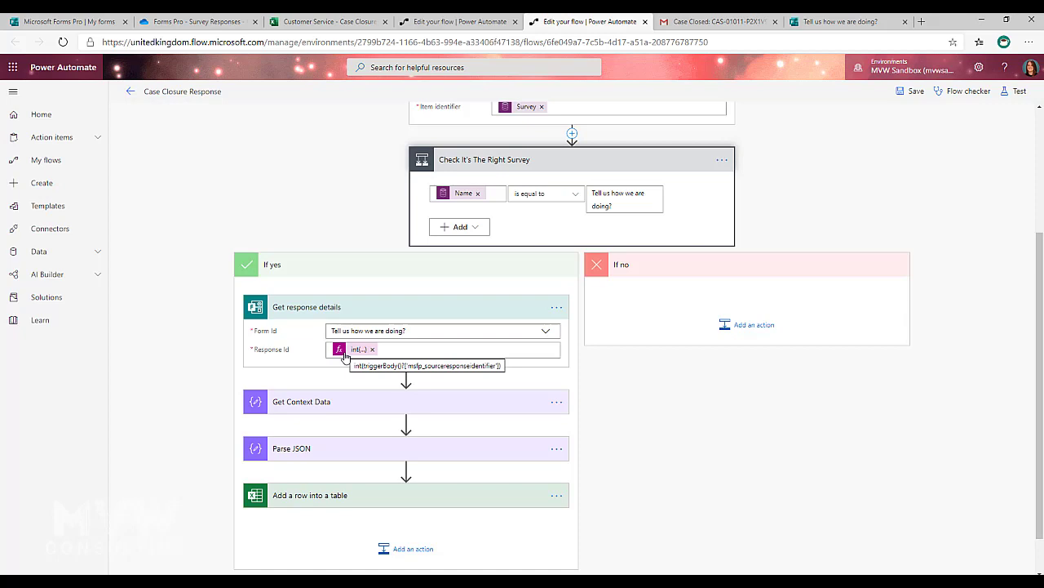
click(291, 306)
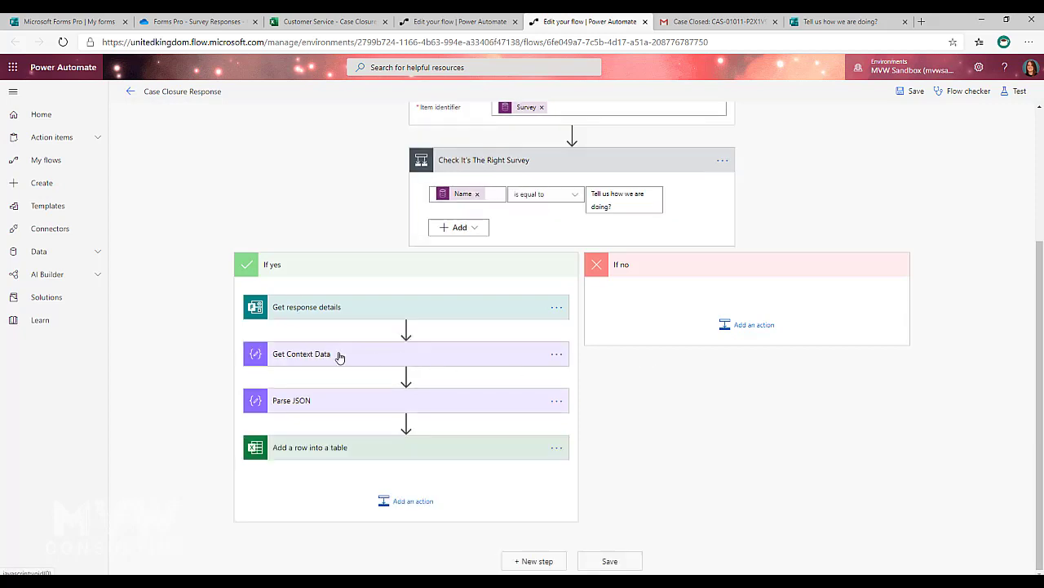
Step: Inspect the input of Get Context Data and collapse the New Survey Response Received and Get Survey It's From steps
click(338, 356)
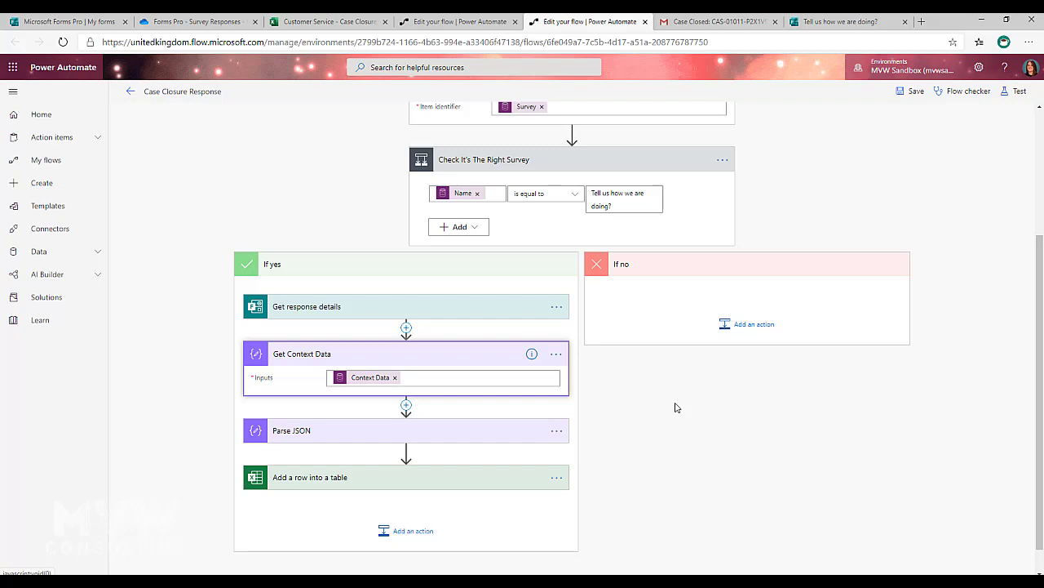
scroll(634, 378, down, 1)
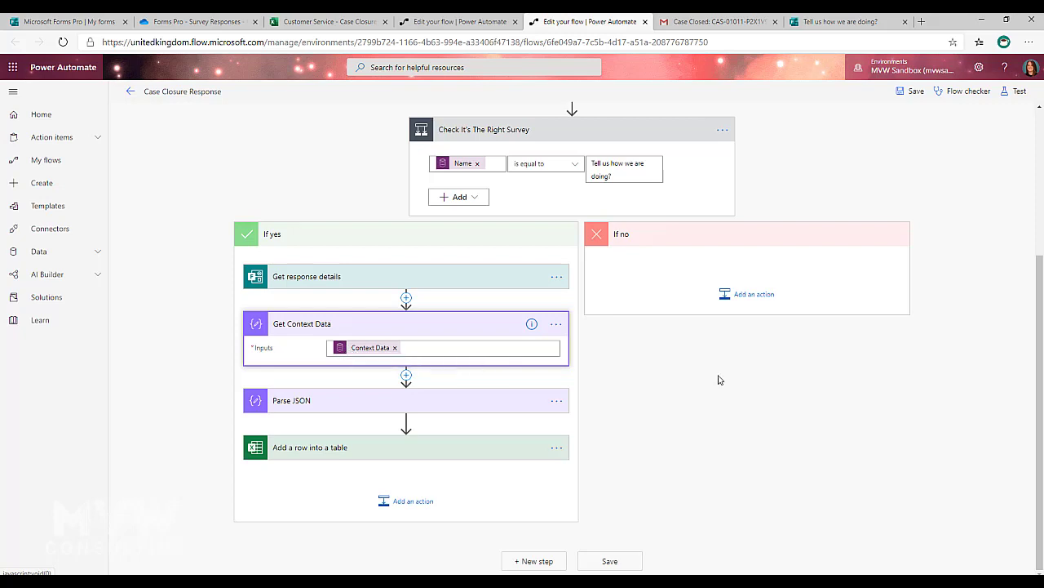
scroll(718, 378, up, 3)
click(467, 121)
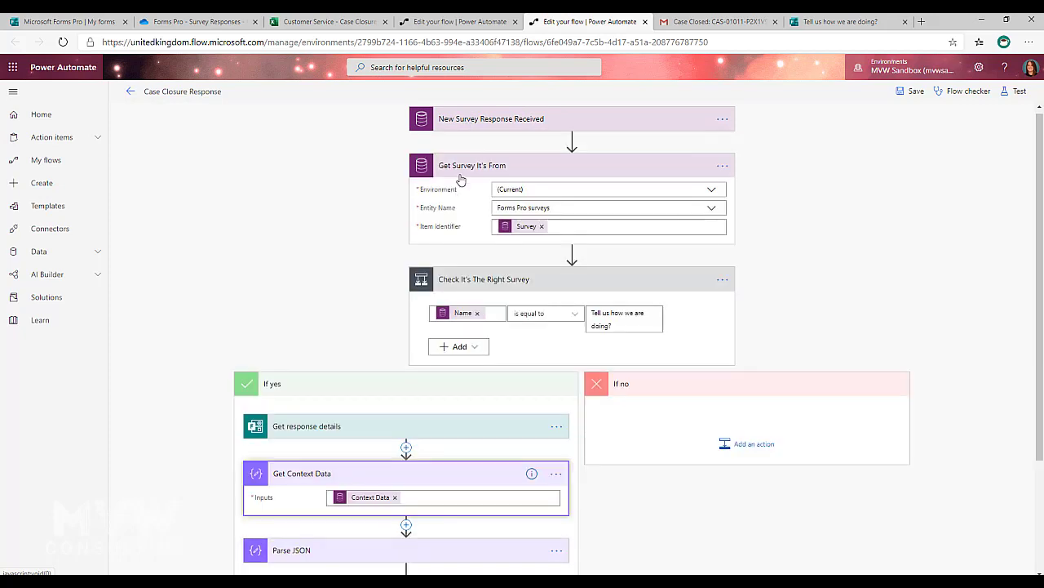
click(461, 172)
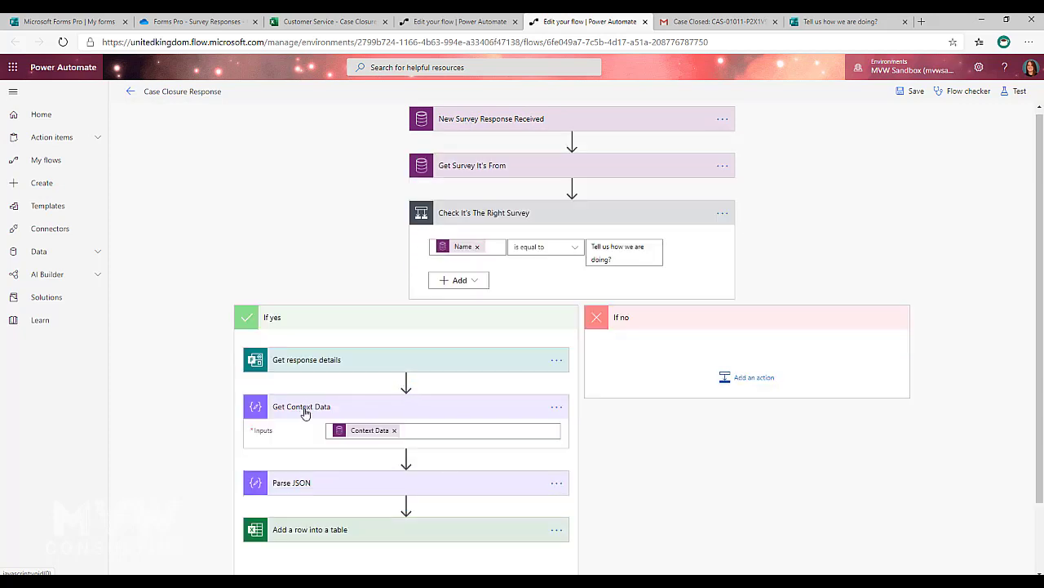
Step: Open a past run of the Case Closure Response flow and select the Get Context Data input text
click(130, 91)
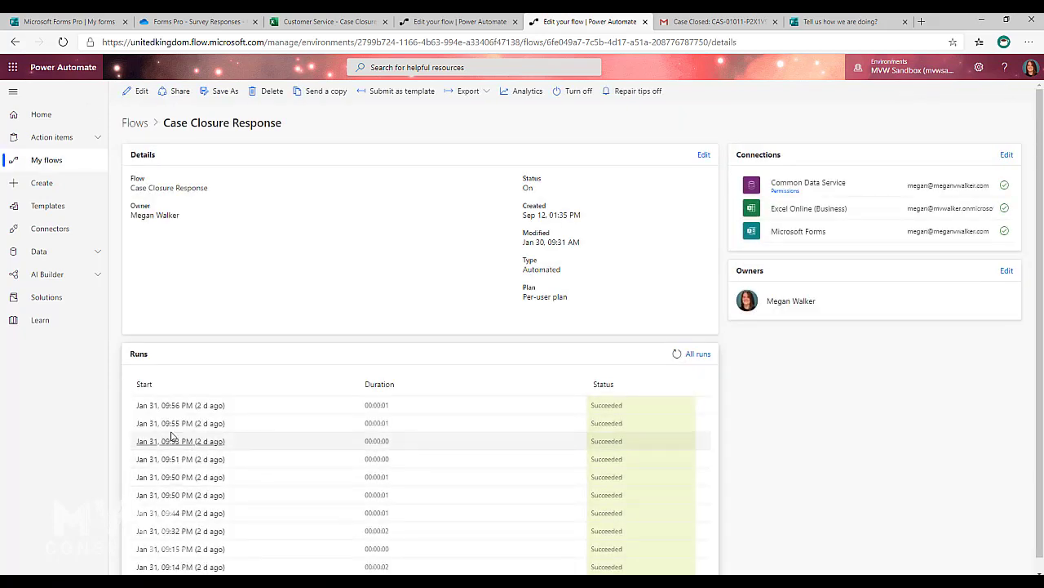
click(181, 405)
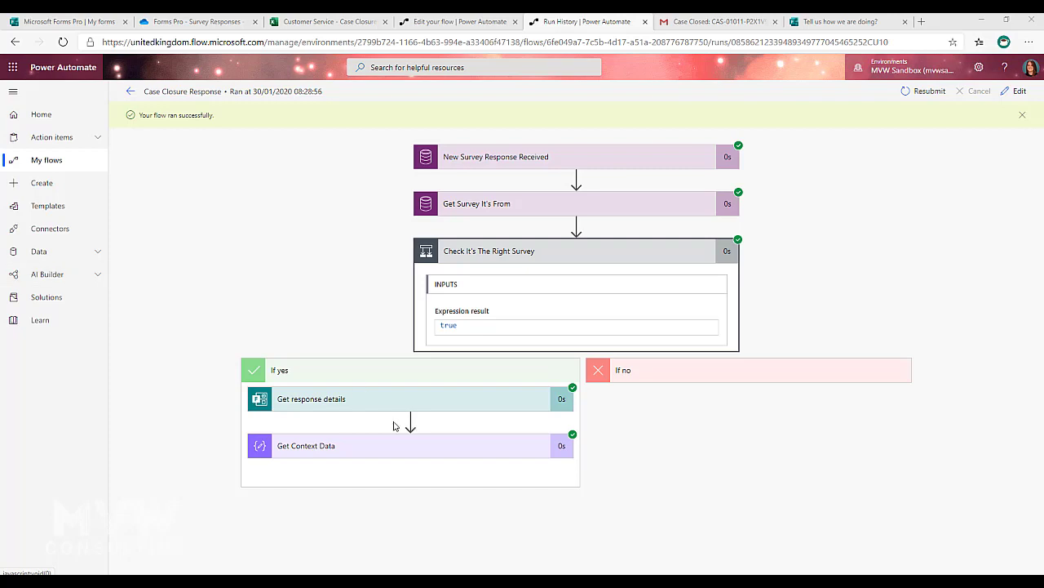
click(384, 456)
scroll(677, 448, down, 2)
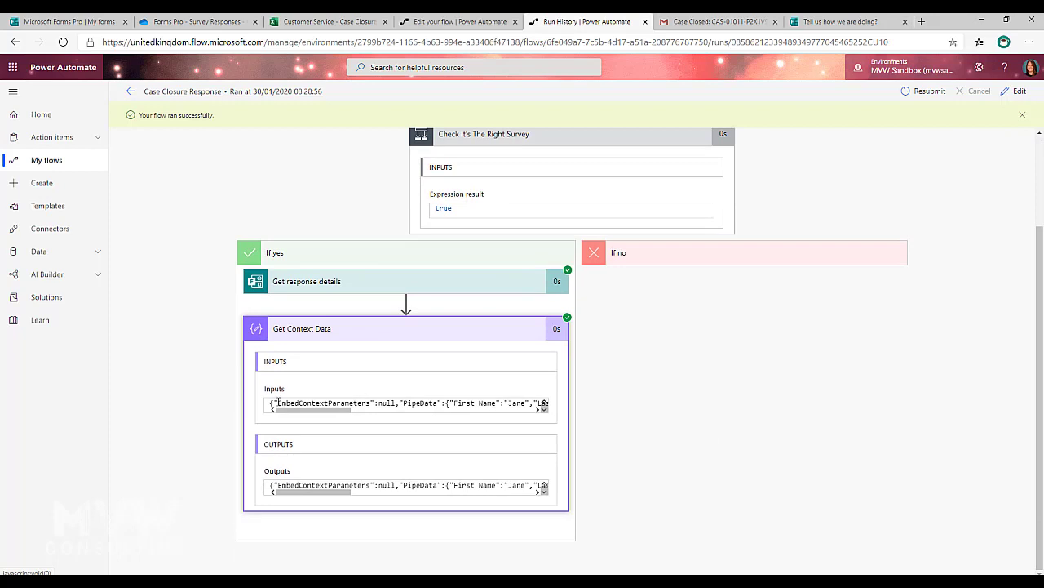
drag(271, 404, 562, 407)
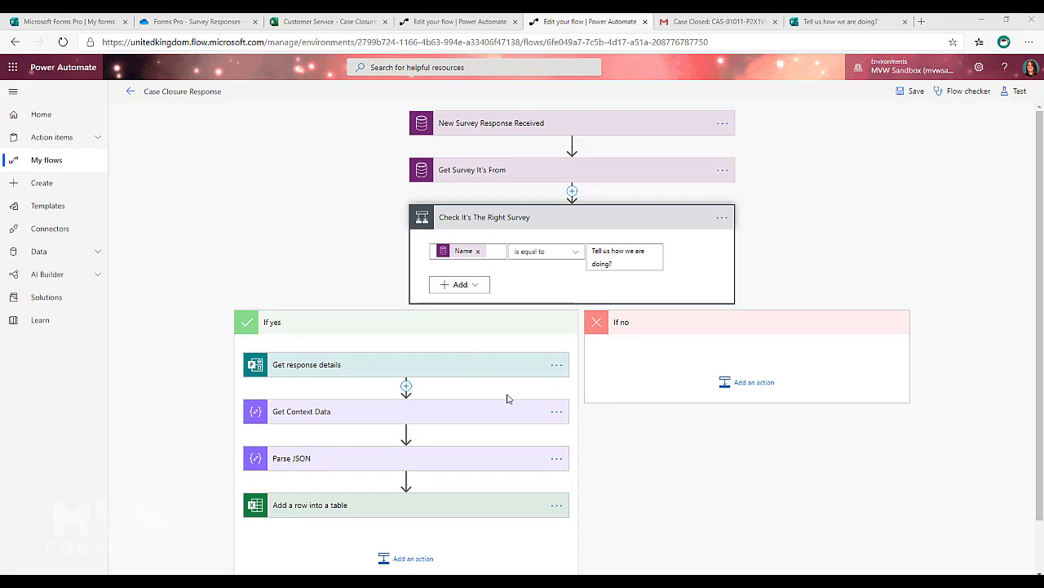
Step: Inspect the Parse JSON action's content and view its sample JSON payload dialog, closing it without inserting anything
click(319, 455)
scroll(683, 409, down, 3)
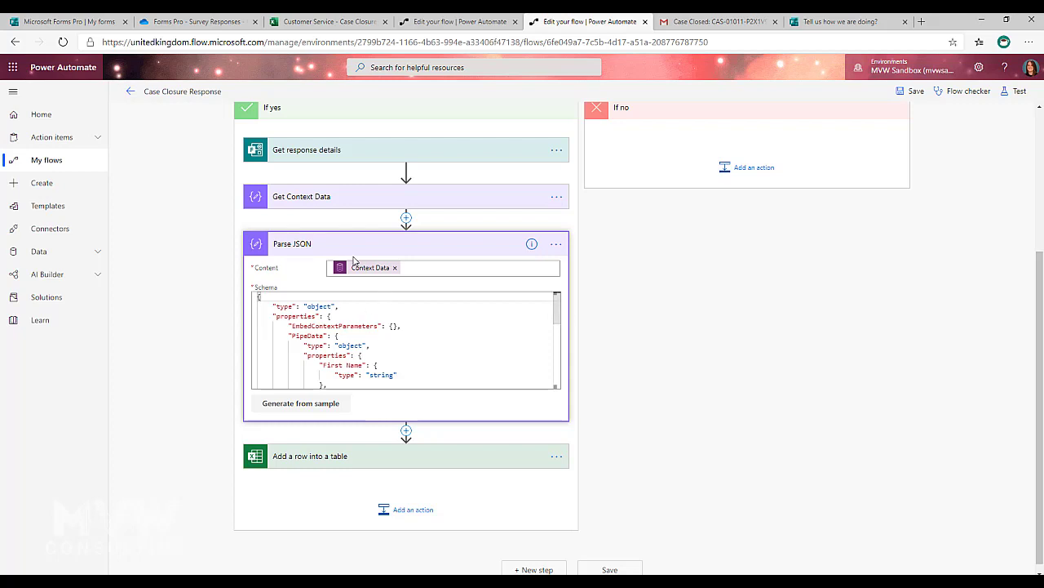
mouse_move(364, 275)
click(296, 404)
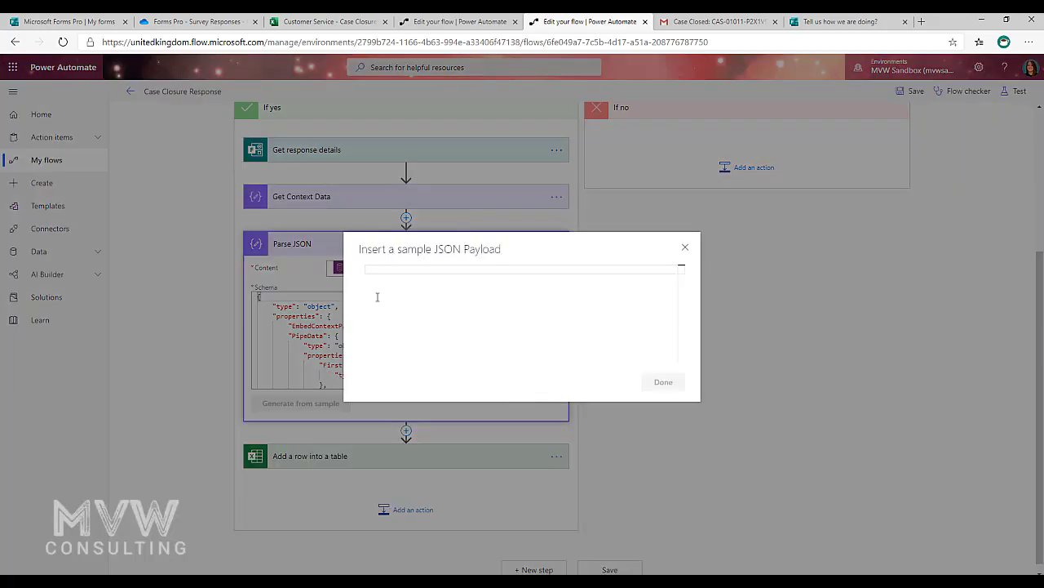
click(686, 247)
Step: Review the variable properties defined in the Parse JSON schema, from Last Name to Case Owner First Name
scroll(392, 335, down, 3)
scroll(392, 336, down, 3)
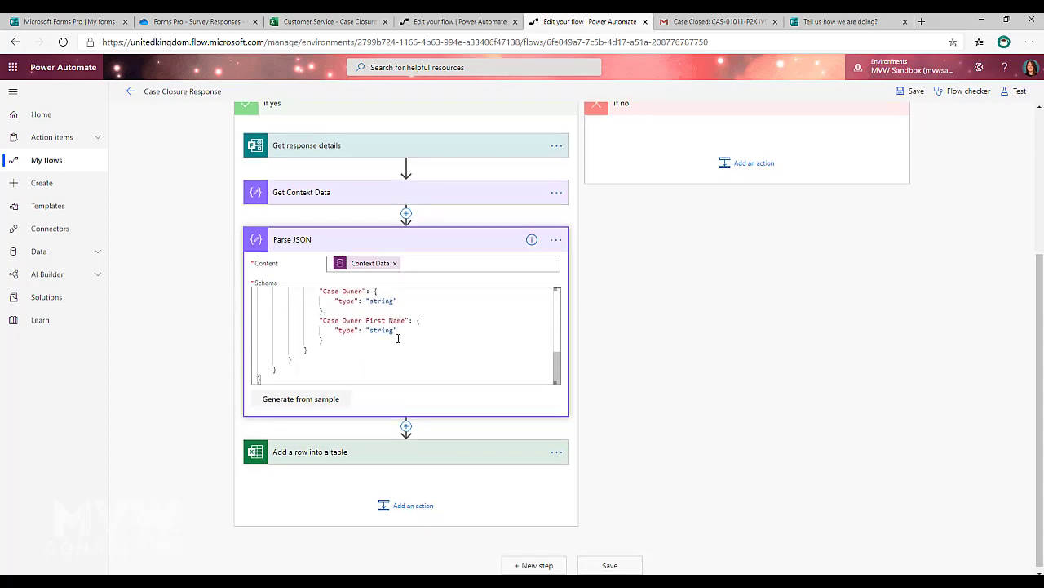
scroll(387, 326, up, 3)
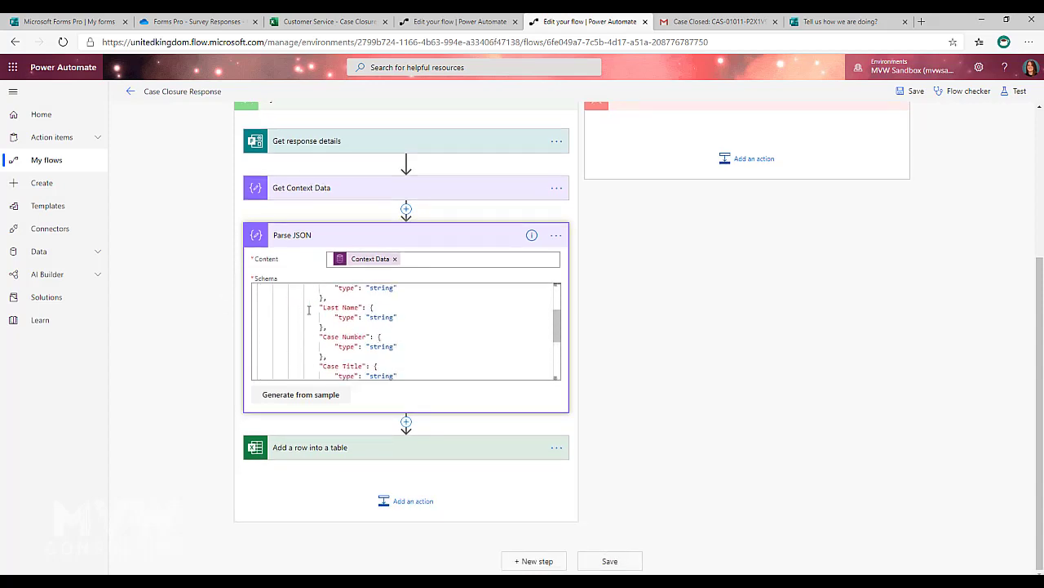
scroll(378, 335, down, 2)
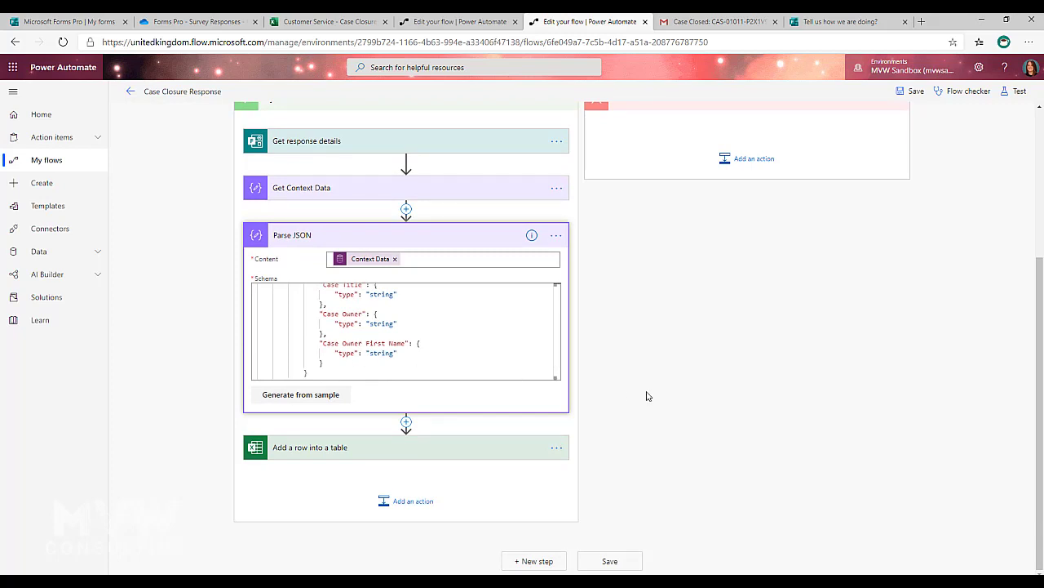
Step: Expand Add a row into a table, and examine its column mappings and the dynamic content available for First Name
click(319, 441)
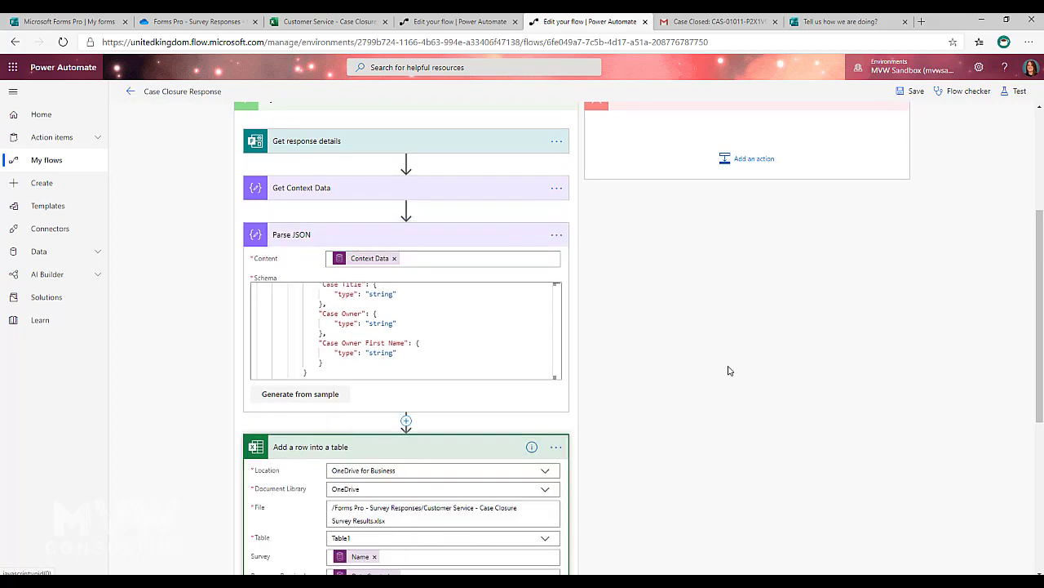
scroll(728, 370, down, 4)
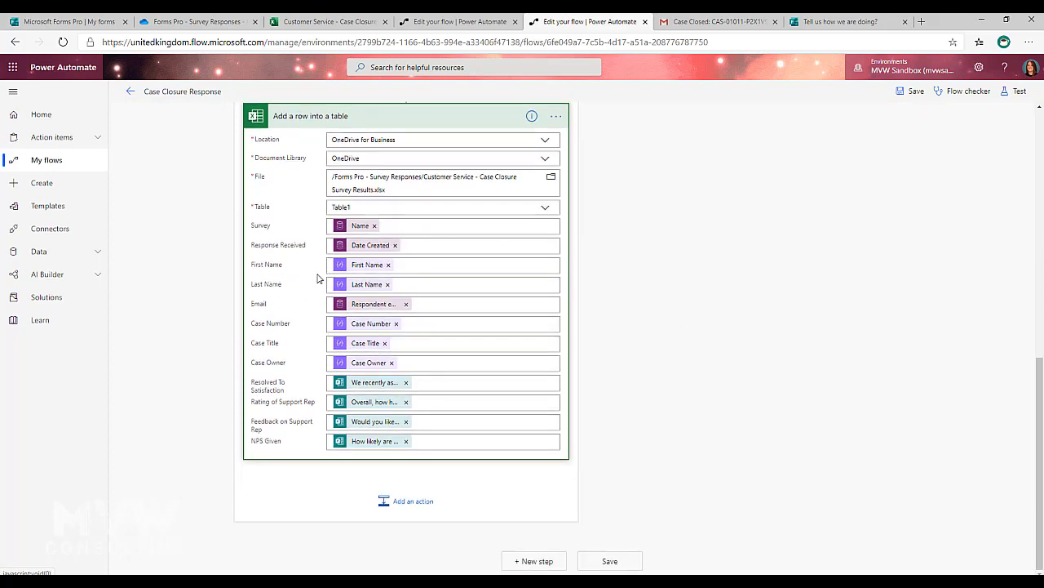
click(415, 262)
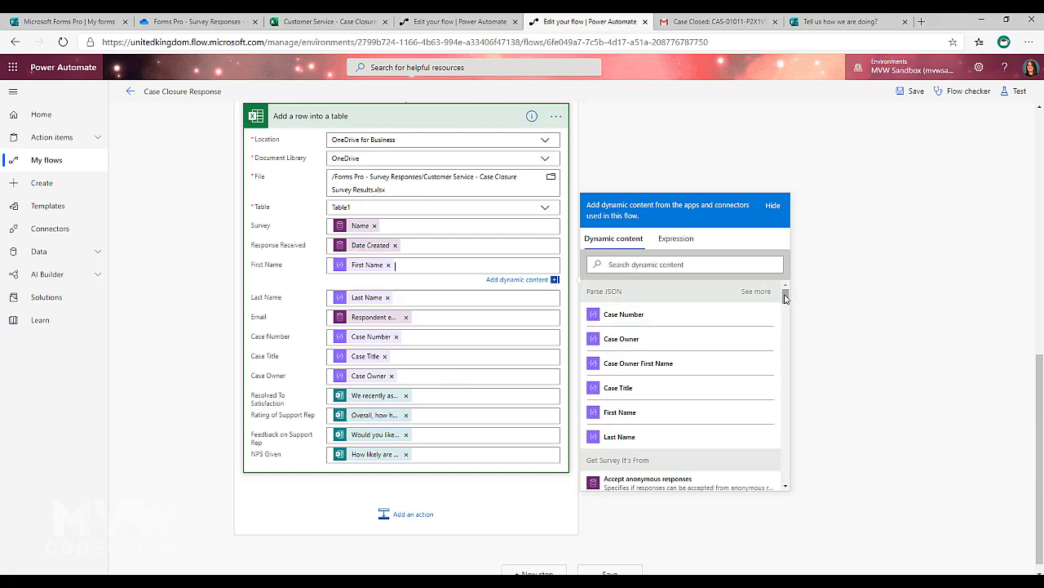
drag(786, 298, 771, 531)
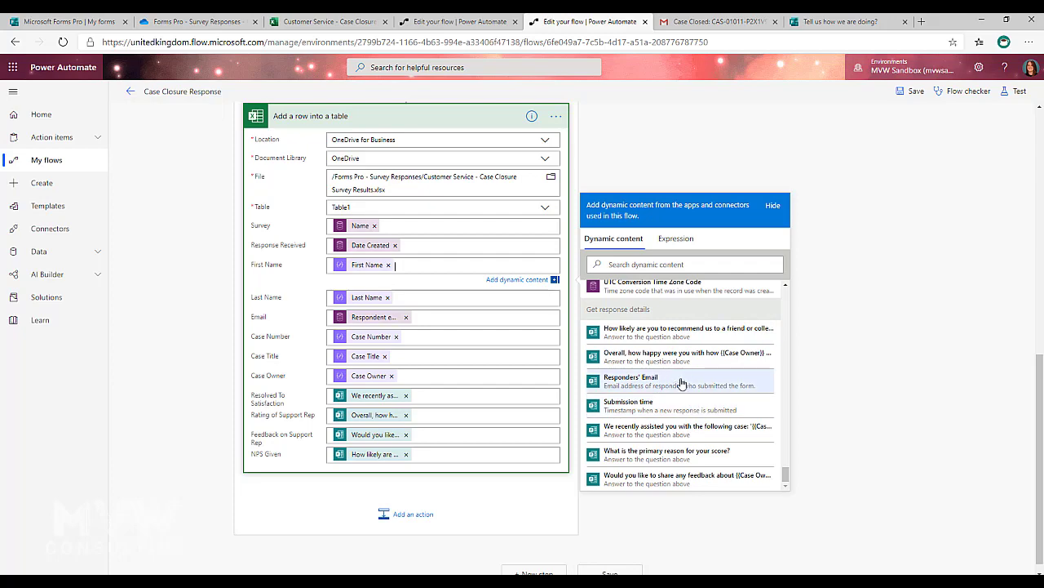
Step: Review the Add a row into a table mappings against the survey results workbook's columns, and dismiss the dynamic content list
scroll(665, 384, down, 1)
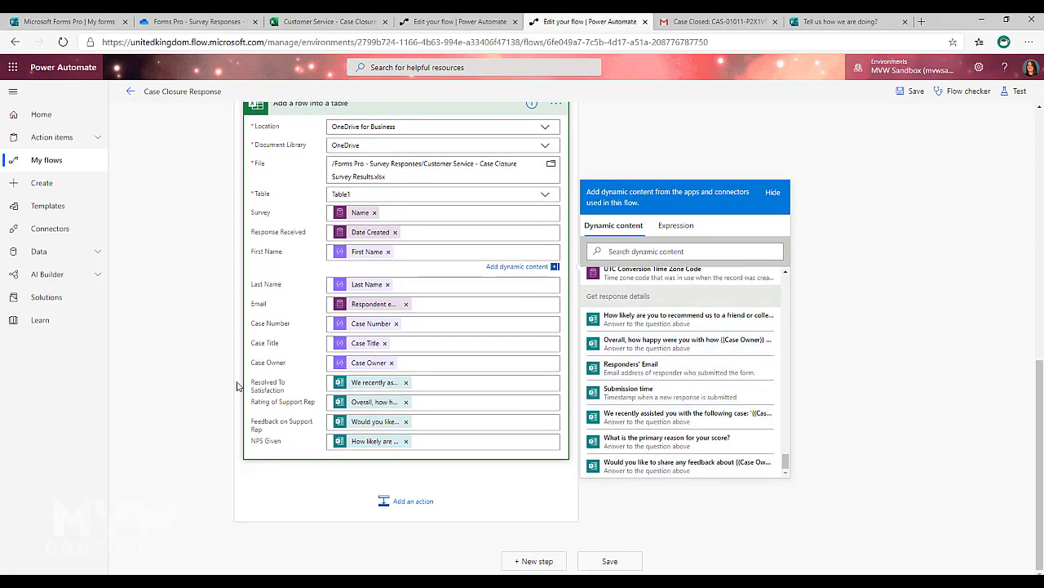
scroll(210, 363, up, 1)
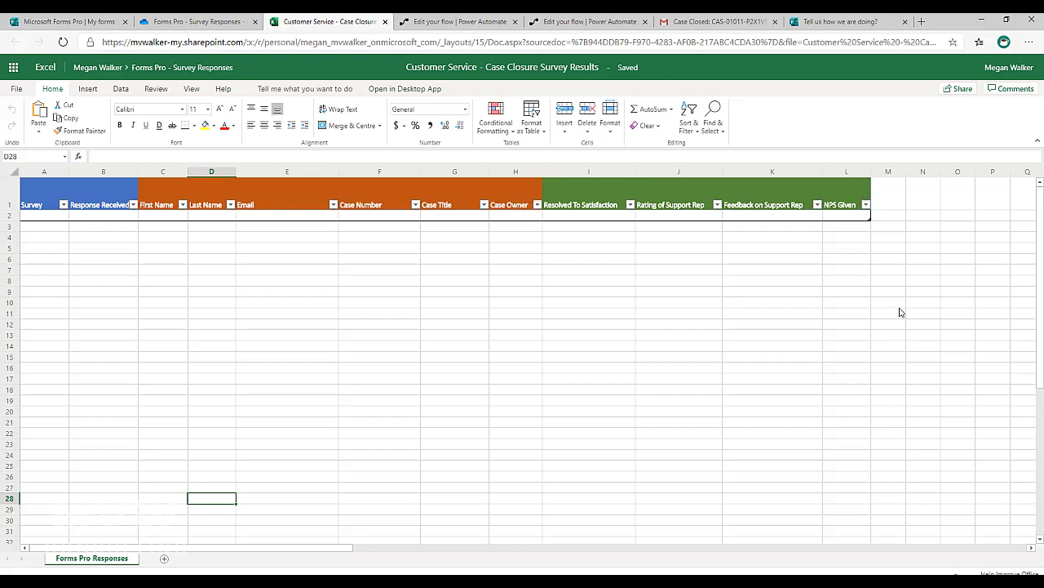
click(583, 21)
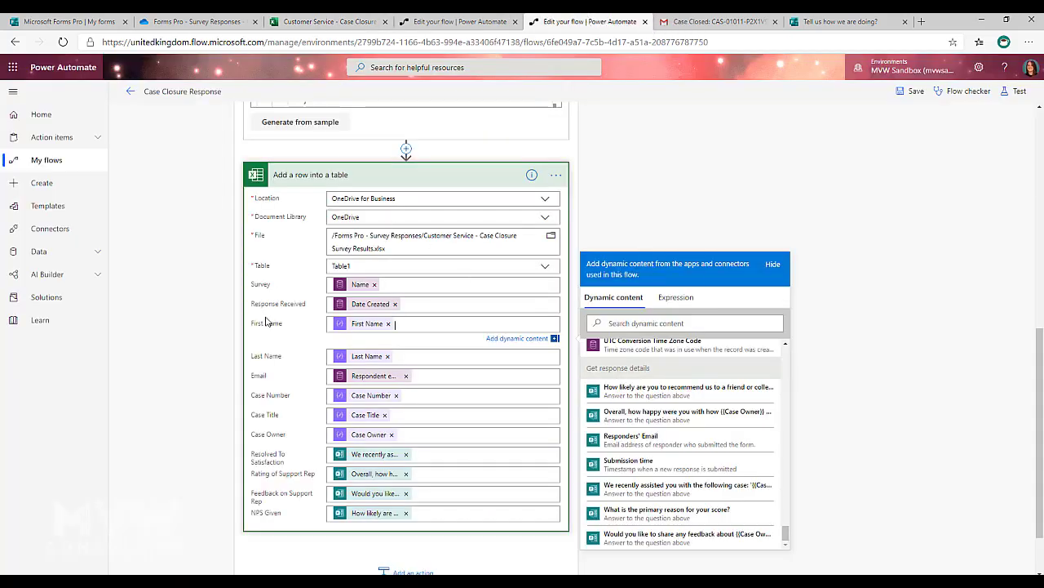
scroll(266, 321, down, 1)
scroll(266, 321, up, 2)
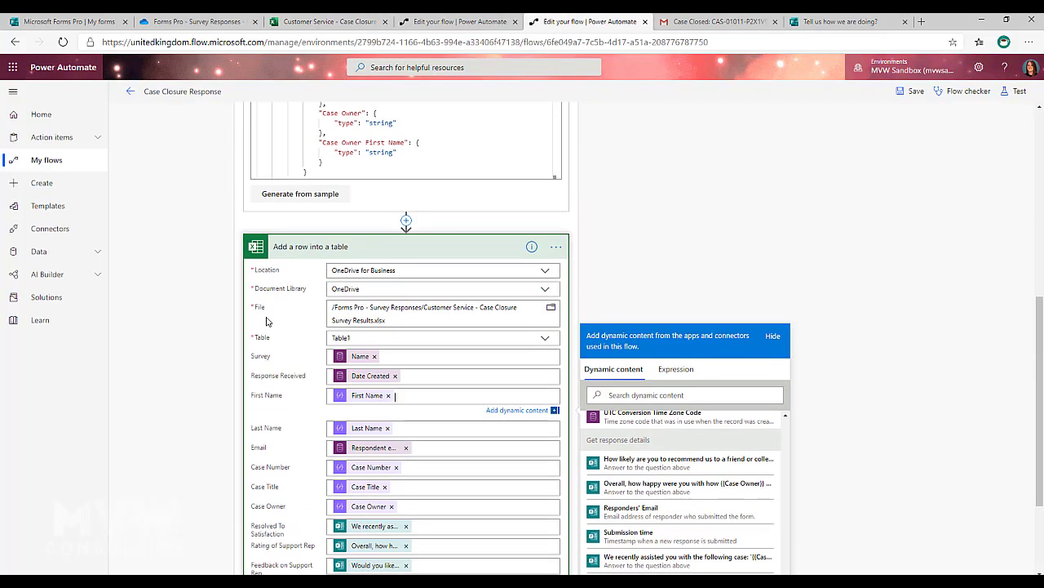
click(707, 241)
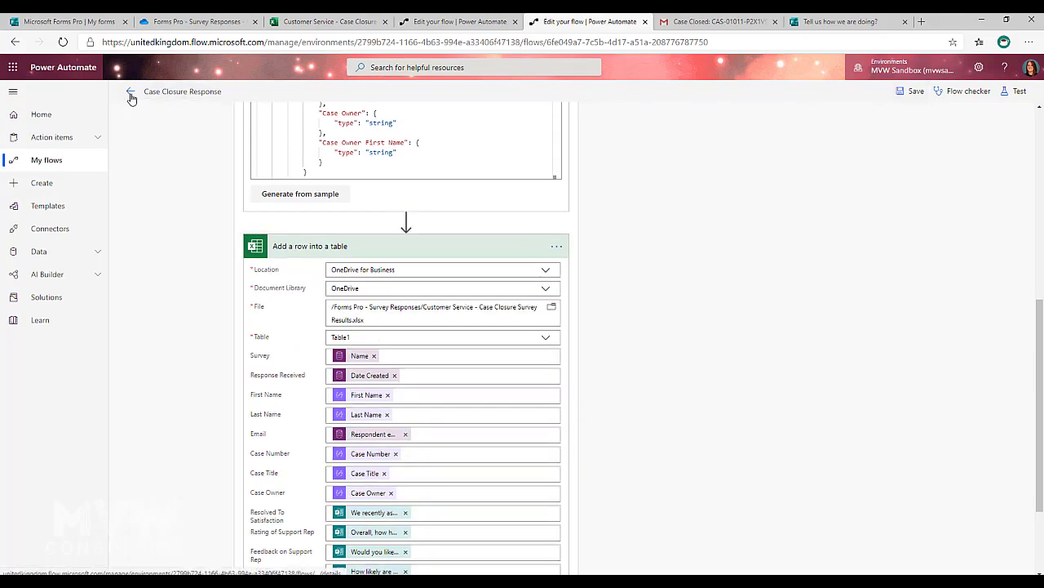
Step: In the open "Tell us how we are doing?" survey, answer Yes to the case resolution question and rate the case handling 10 stars
click(841, 21)
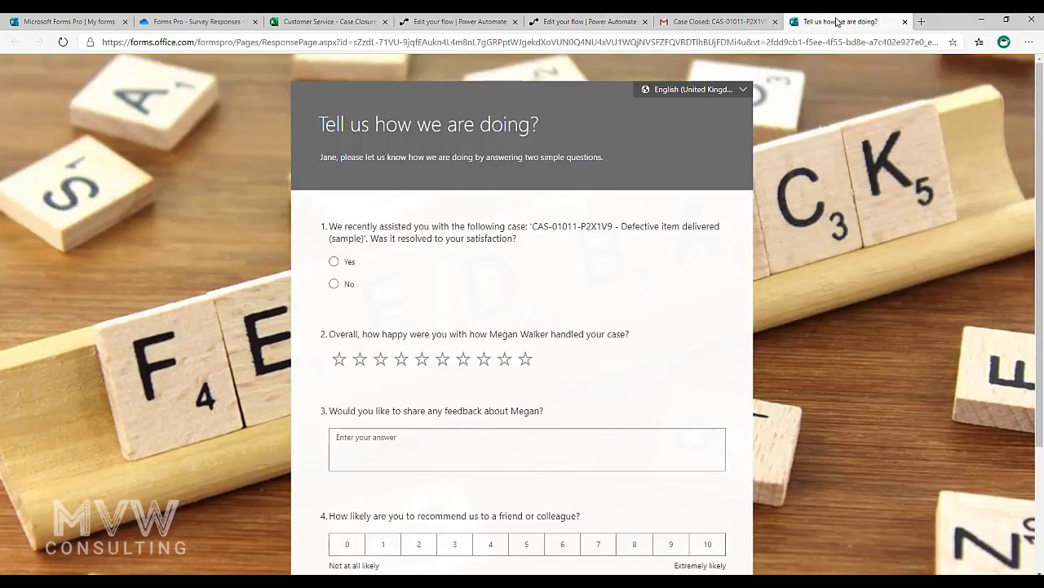
click(333, 263)
scroll(599, 294, down, 2)
click(525, 201)
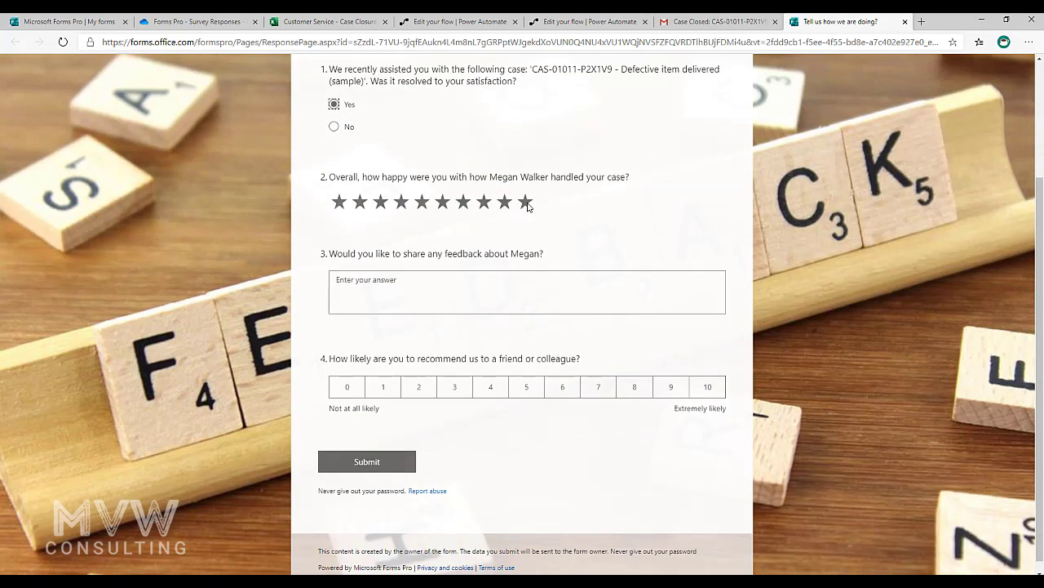
Step: Enter the feedback "She was great, really helpful!", choose 9 for likelihood to recommend, and submit the survey
click(484, 280)
text(Sh)
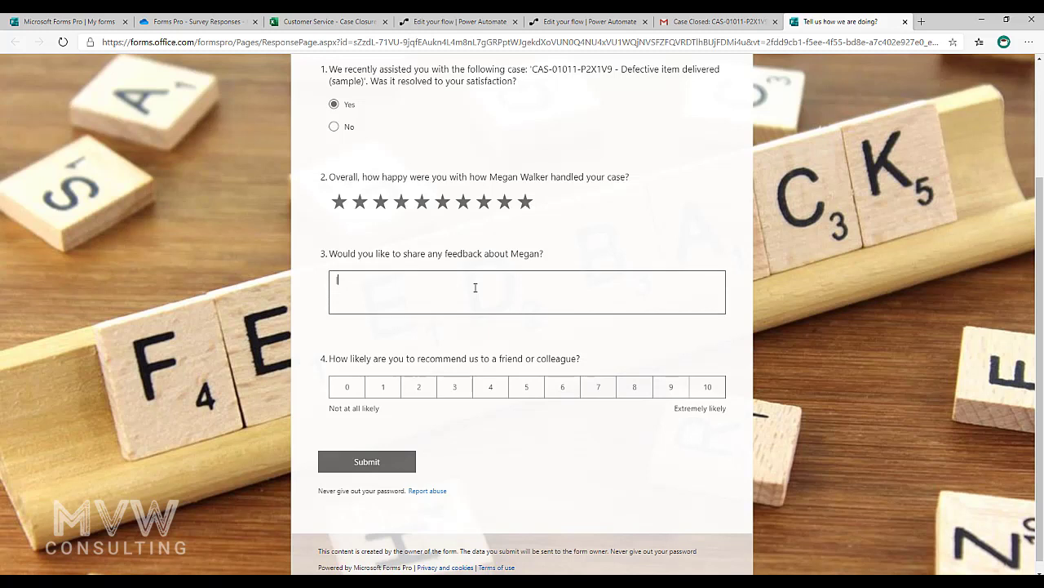
key(BackSpace)
key(BackSpace)
text(She was great, really helpful)
click(661, 389)
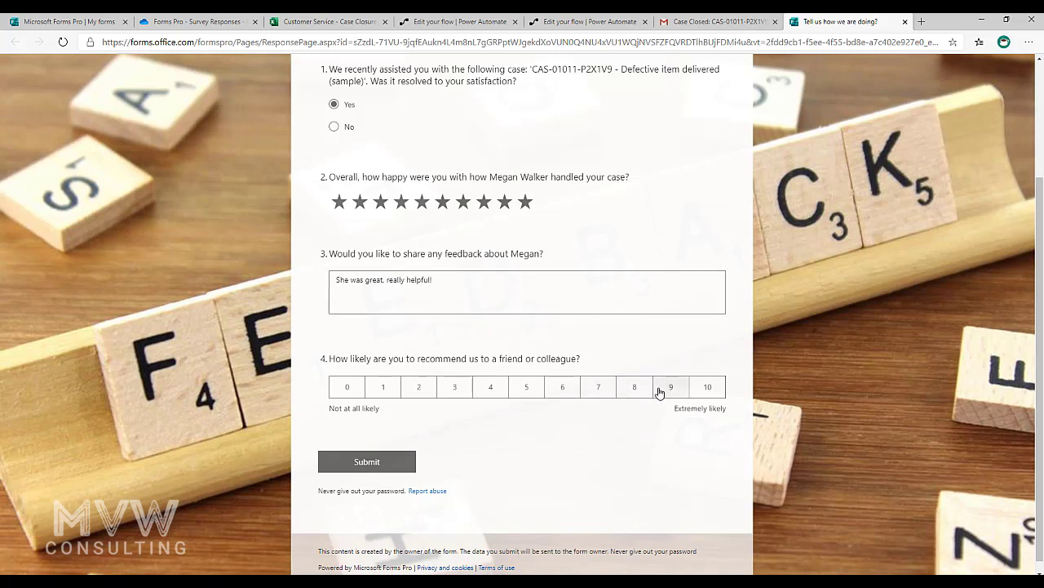
click(355, 468)
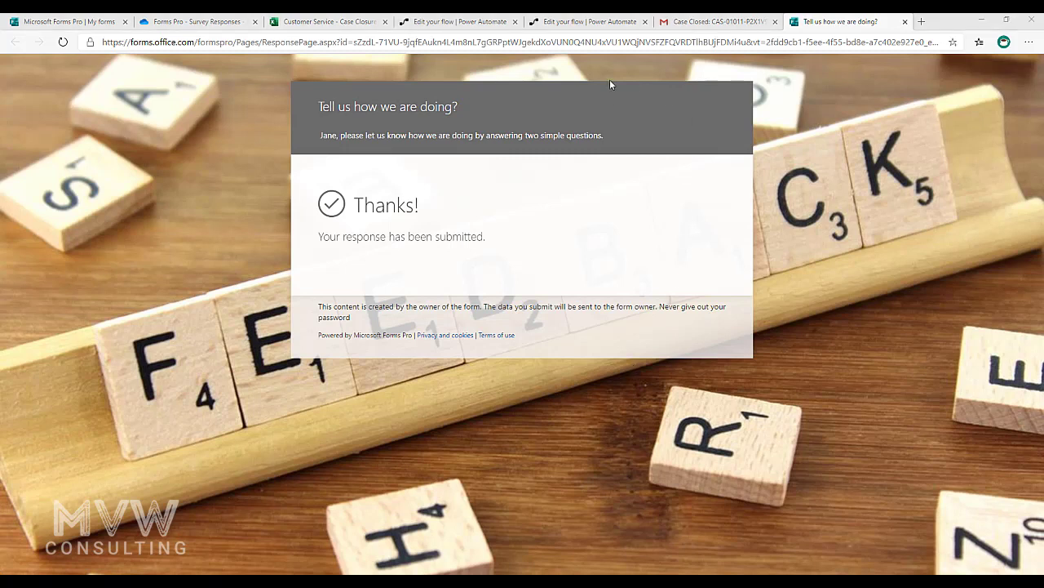
Step: Switch to the Case Closure Survey Results workbook in Excel and select the recorded response in row 3, from Survey to NPS Given
click(300, 23)
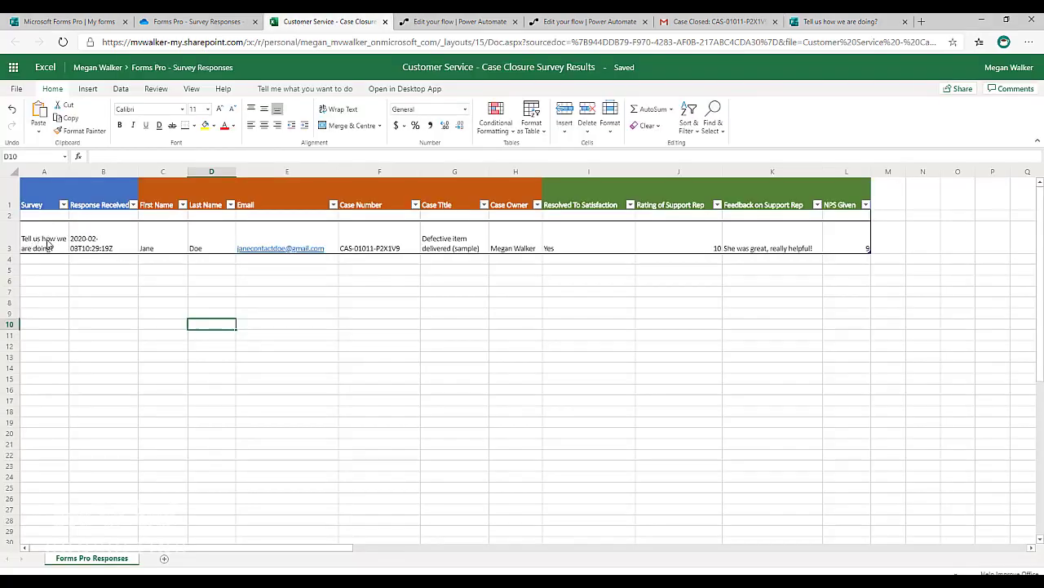
drag(47, 243, 867, 246)
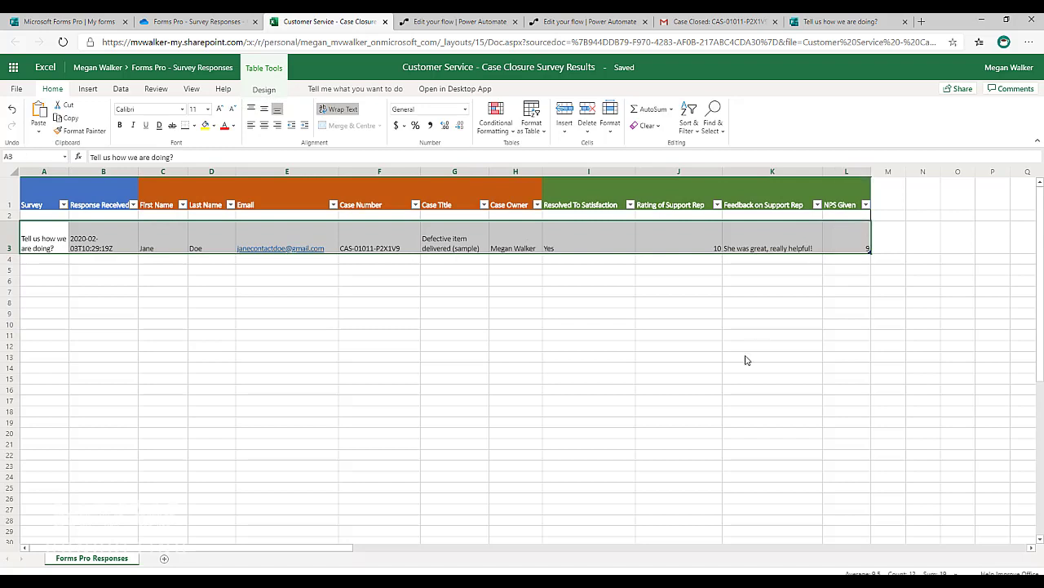